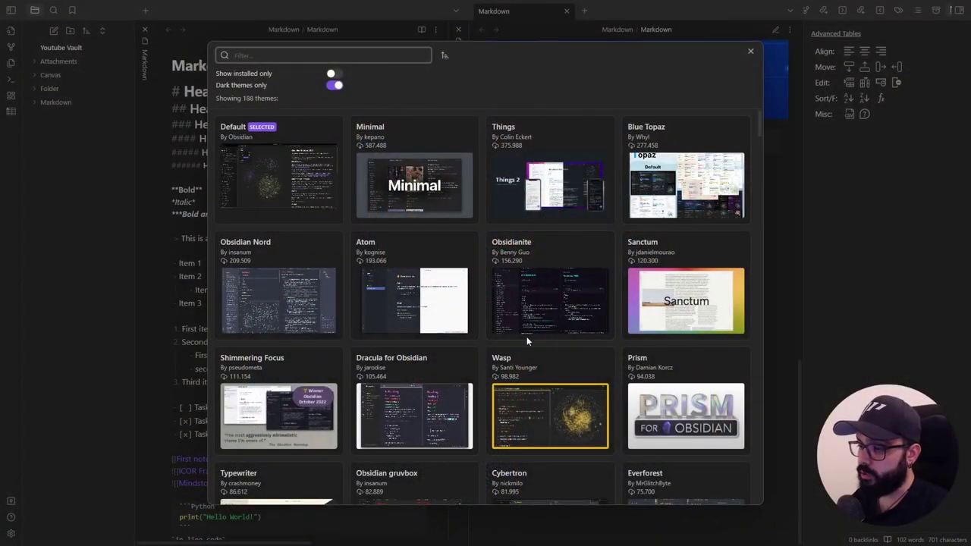
Install and apply the Minimal theme from the dark community themes, and review the Markdown note's preview up to its beginning
{"action": "scroll", "coordinate": [526, 336], "scroll_direction": "down", "scroll_amount": 5}
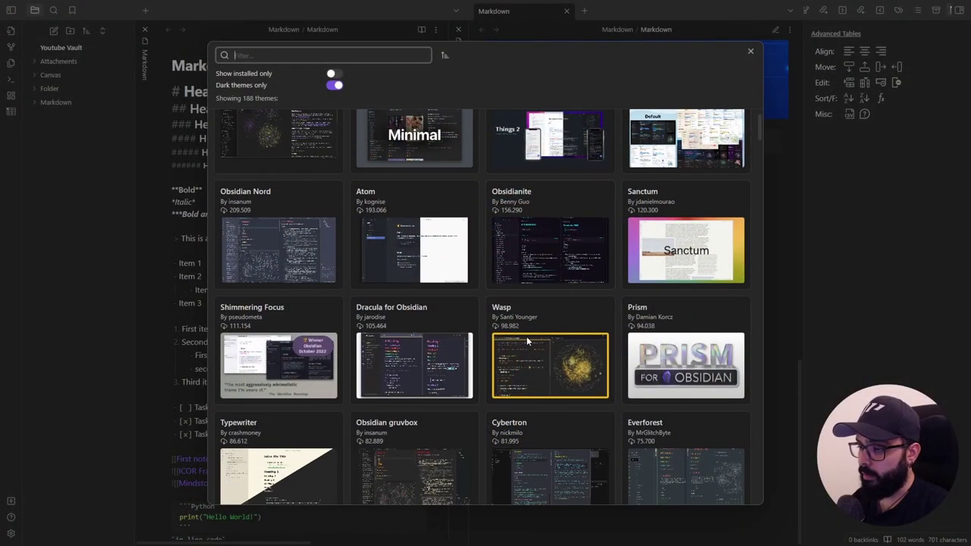
{"action": "scroll", "coordinate": [535, 330], "scroll_direction": "down", "scroll_amount": 3}
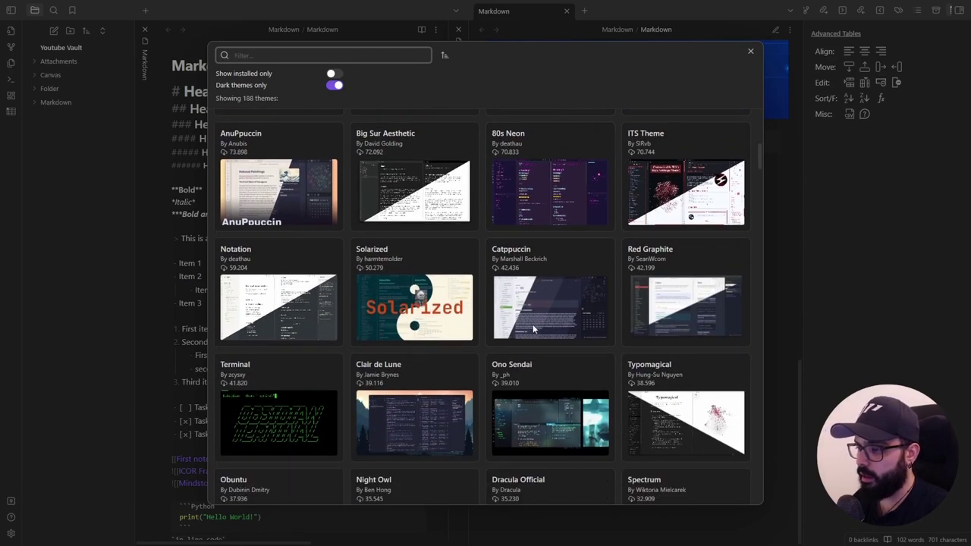
{"action": "scroll", "coordinate": [532, 324], "scroll_direction": "down", "scroll_amount": 3}
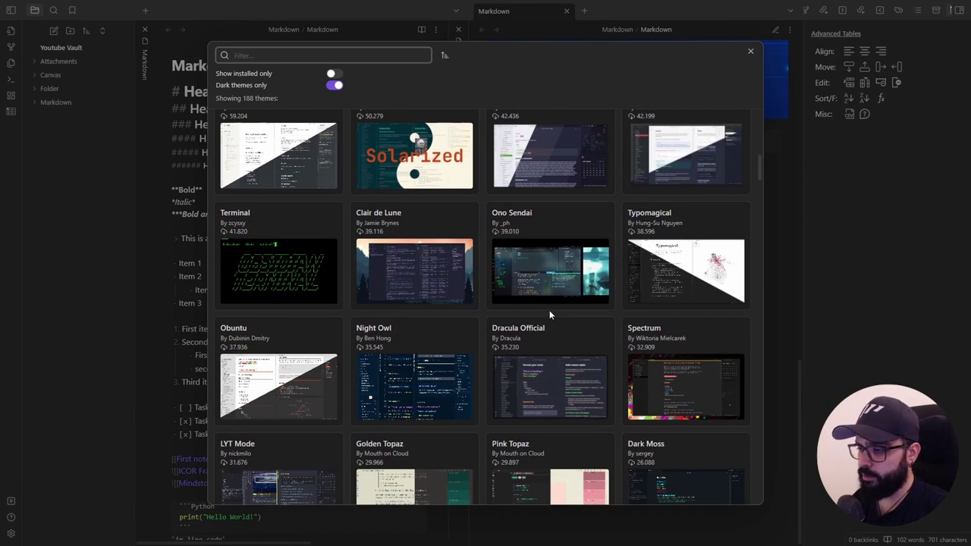
{"action": "scroll", "coordinate": [551, 315], "scroll_direction": "up", "scroll_amount": 10}
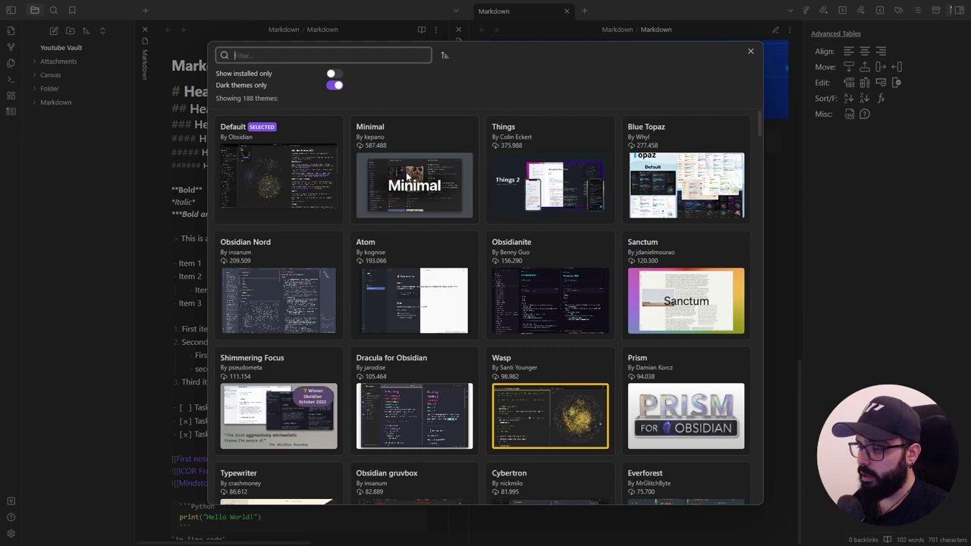
{"action": "key", "text": "Escape"}
{"action": "left_click", "coordinate": [11, 533]}
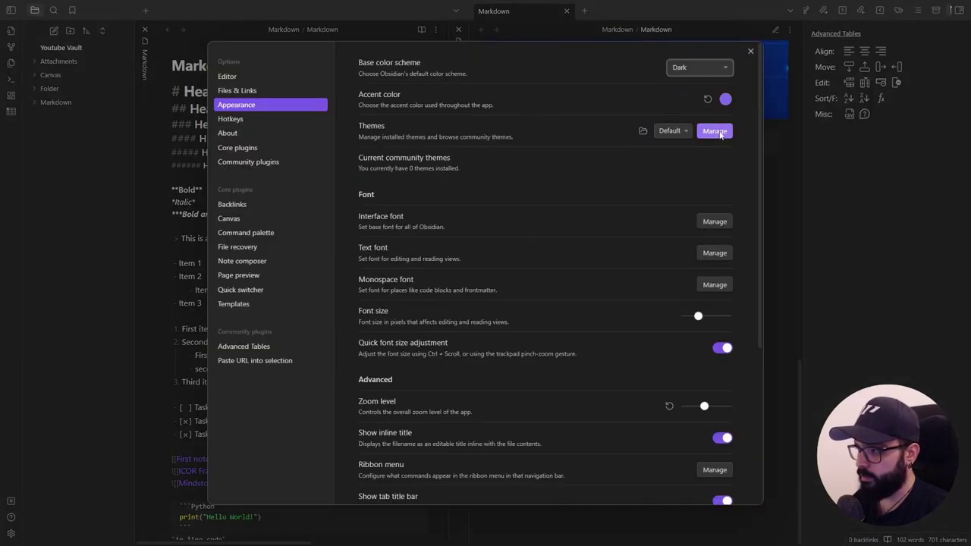
{"action": "left_click", "coordinate": [714, 130]}
{"action": "left_click", "coordinate": [427, 164]}
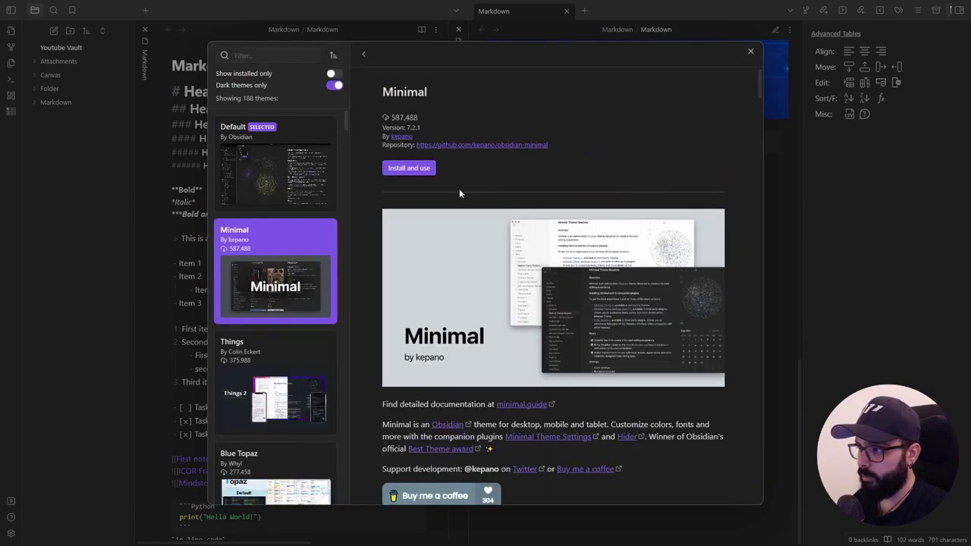
{"action": "left_click", "coordinate": [408, 168]}
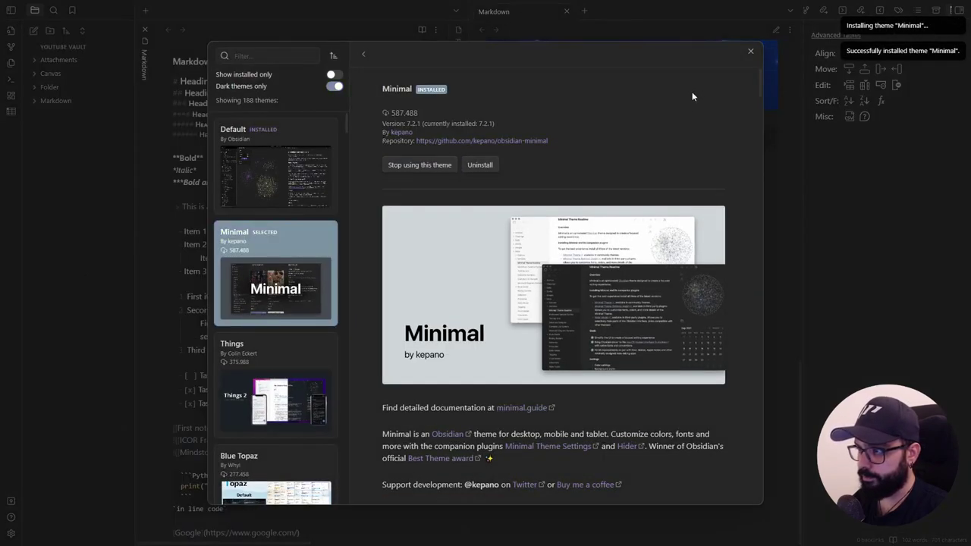
{"action": "key", "text": "Escape"}
{"action": "key", "text": "Escape"}
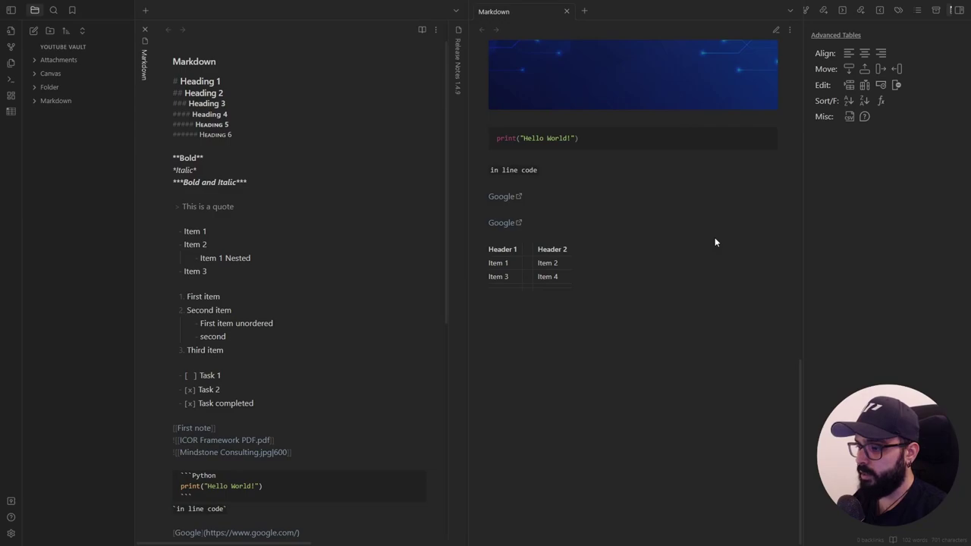
{"action": "scroll", "coordinate": [715, 242], "scroll_direction": "up", "scroll_amount": 5}
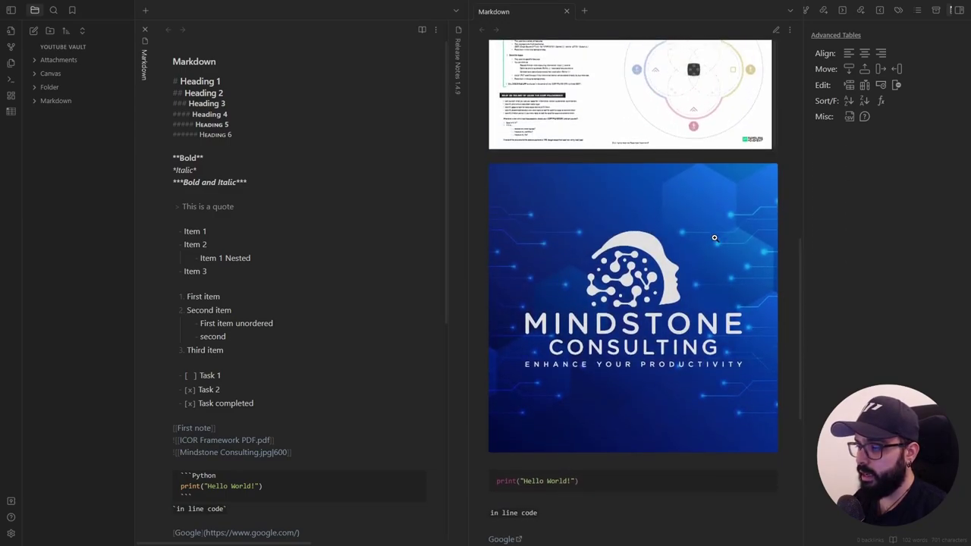
{"action": "scroll", "coordinate": [715, 239], "scroll_direction": "up", "scroll_amount": 8}
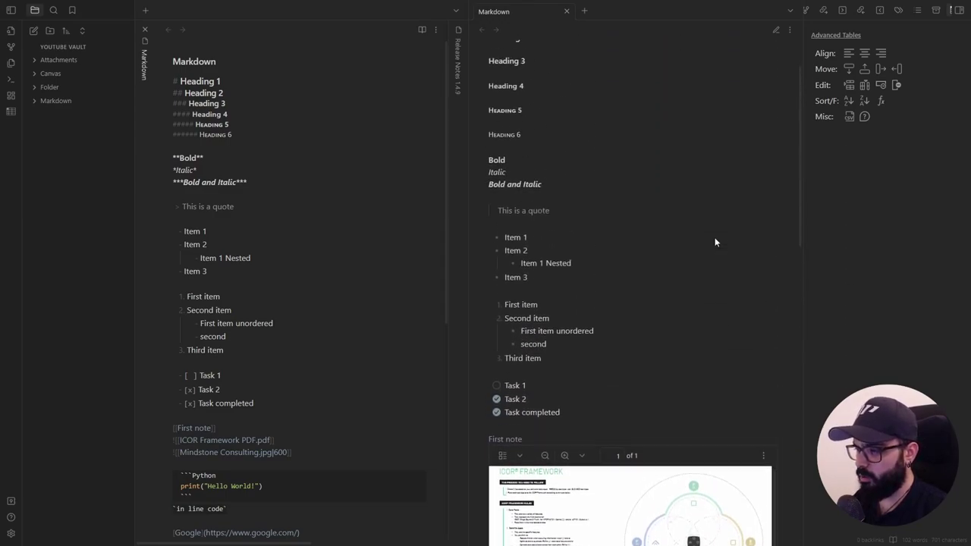
{"action": "scroll", "coordinate": [714, 242], "scroll_direction": "up", "scroll_amount": 2}
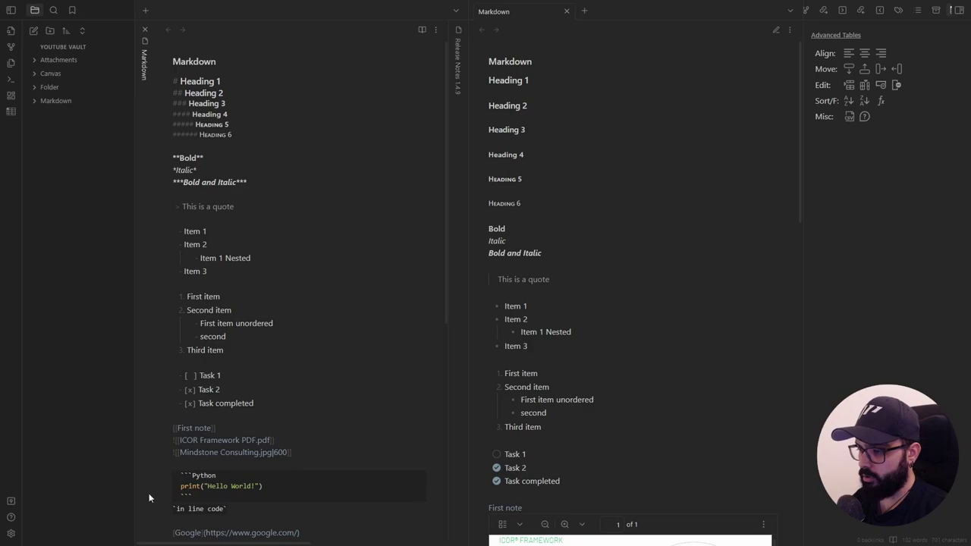
Search the community plugins for "minimal" and install the Minimal Theme Settings plugin
{"action": "left_click", "coordinate": [11, 533]}
{"action": "left_click", "coordinate": [258, 171]}
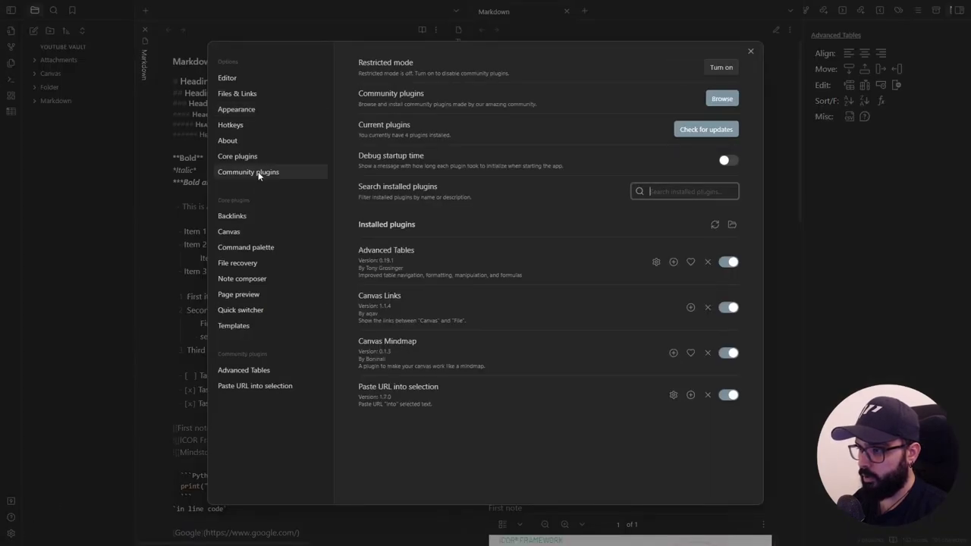
{"action": "left_click", "coordinate": [722, 98]}
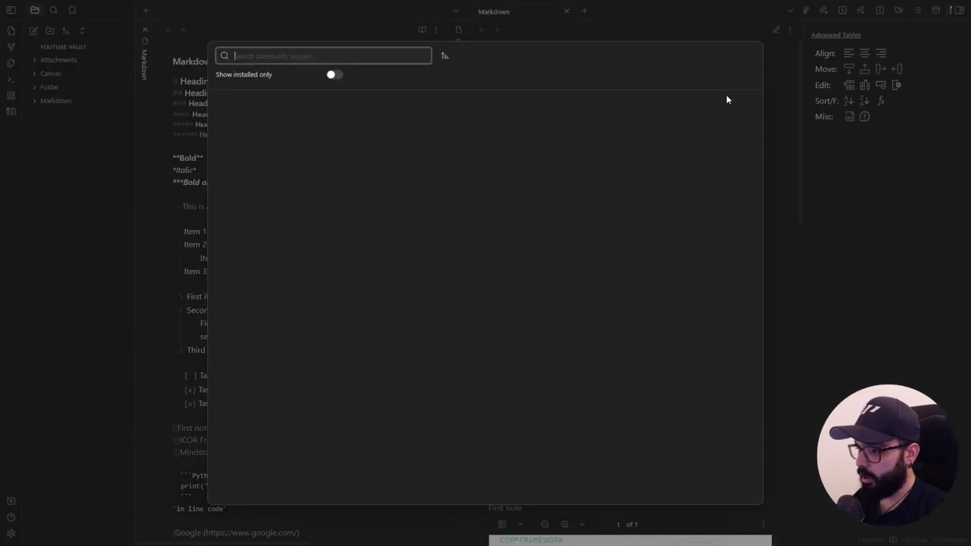
{"action": "type", "text": "minimal"}
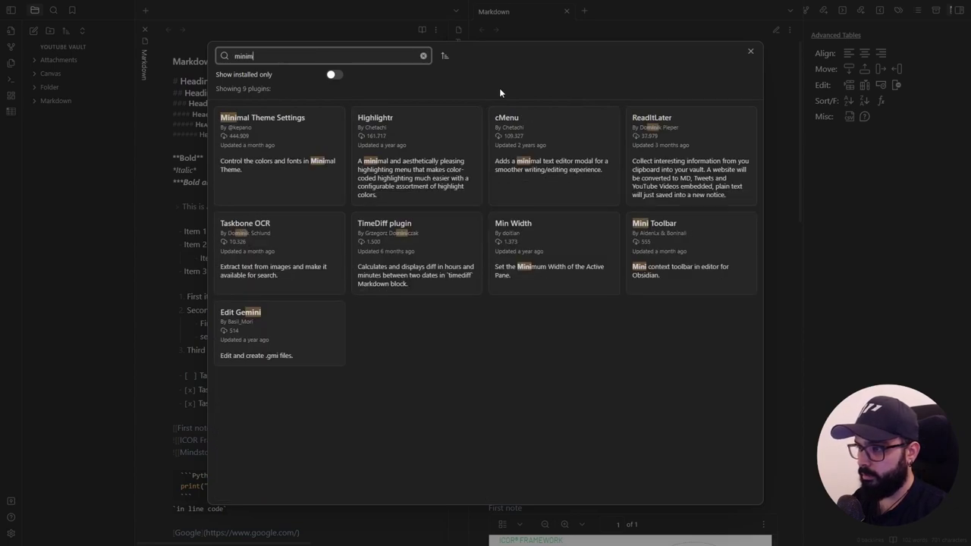
{"action": "left_click", "coordinate": [283, 137]}
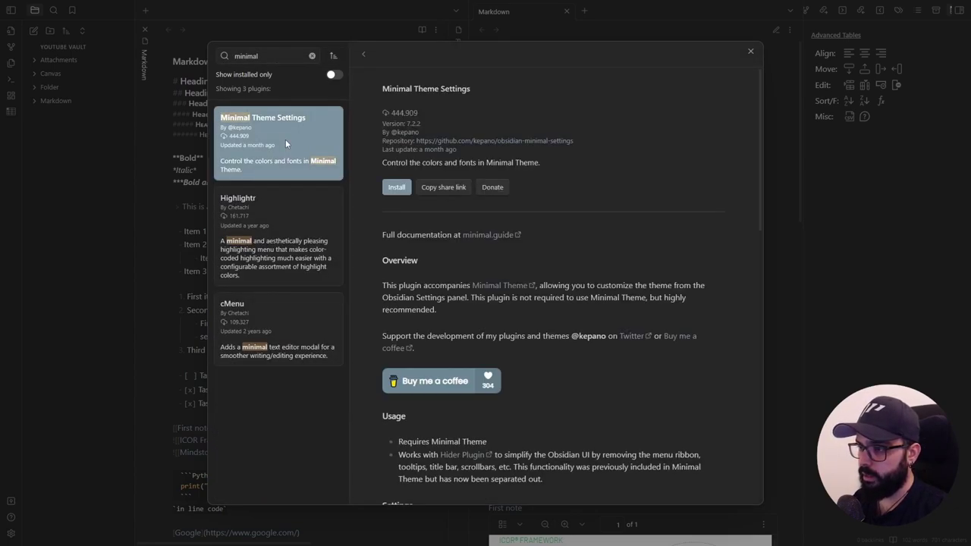
{"action": "left_click", "coordinate": [404, 189]}
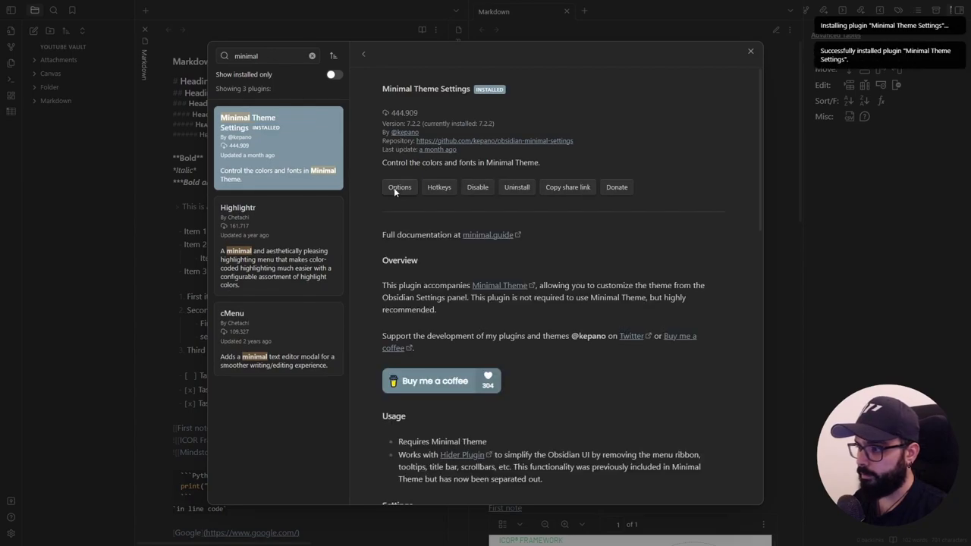
Set the dark mode color scheme to macOS in the Minimal Theme Settings options
{"action": "left_click", "coordinate": [399, 188]}
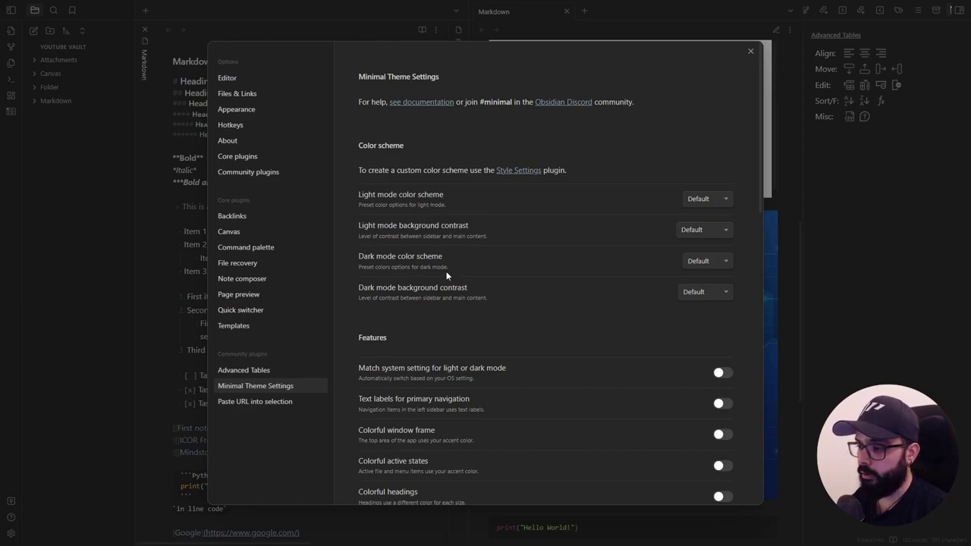
{"action": "left_click", "coordinate": [708, 261]}
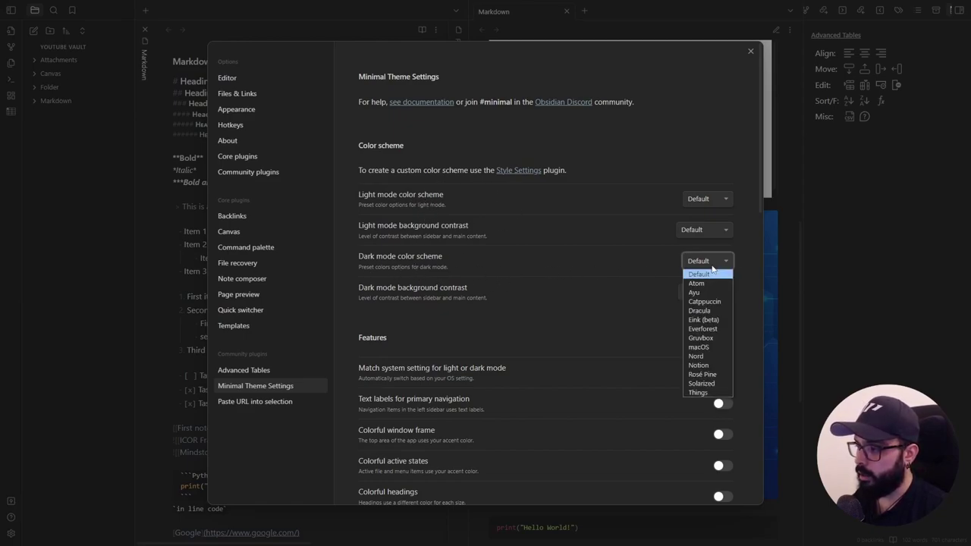
{"action": "left_click", "coordinate": [698, 346]}
{"action": "left_click", "coordinate": [701, 265]}
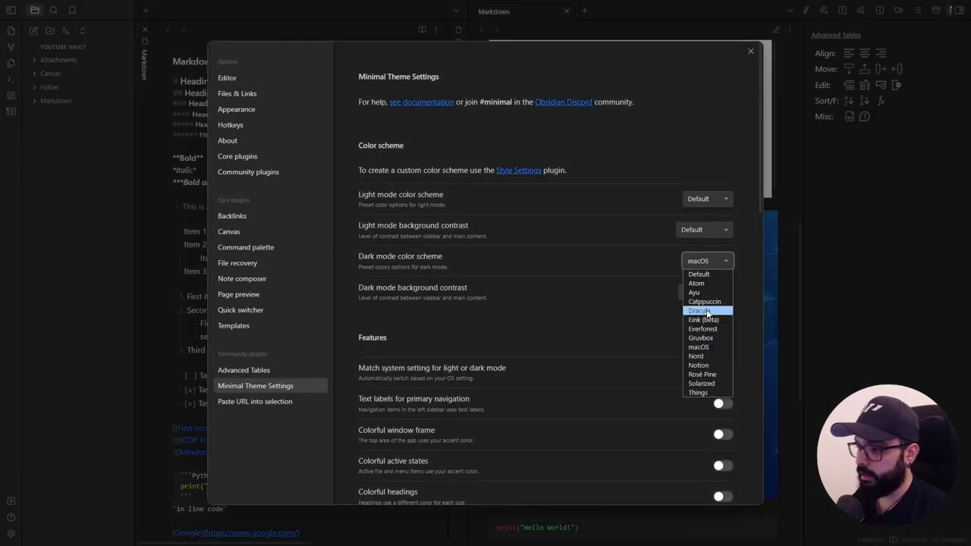
{"action": "left_click", "coordinate": [560, 287]}
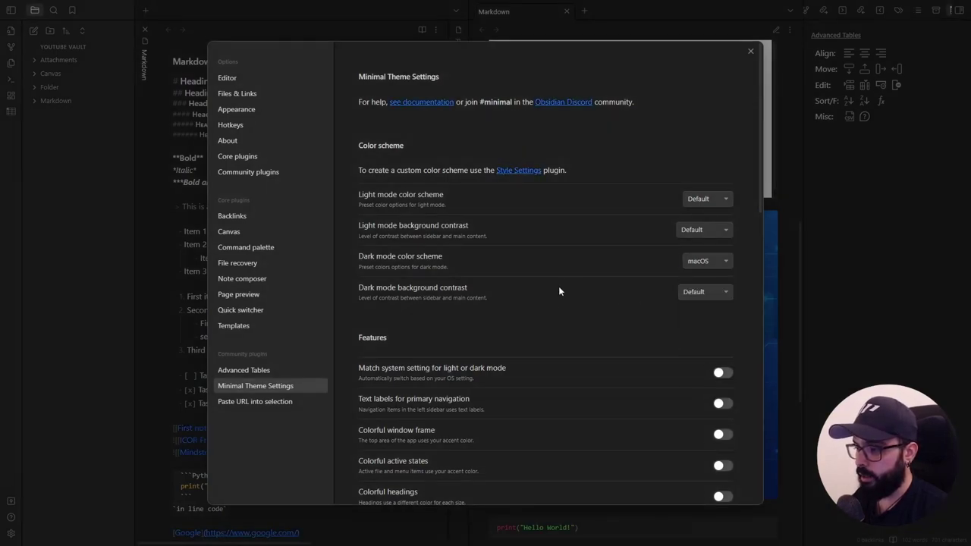
Enable colorful active states and colorful headings in the theme's features
{"action": "scroll", "coordinate": [539, 292], "scroll_direction": "down", "scroll_amount": 5}
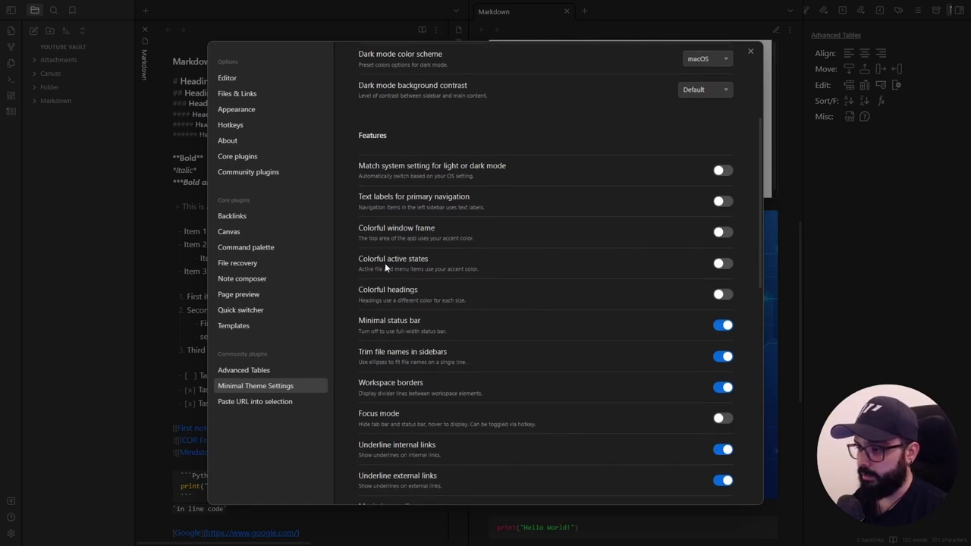
{"action": "left_click", "coordinate": [721, 264]}
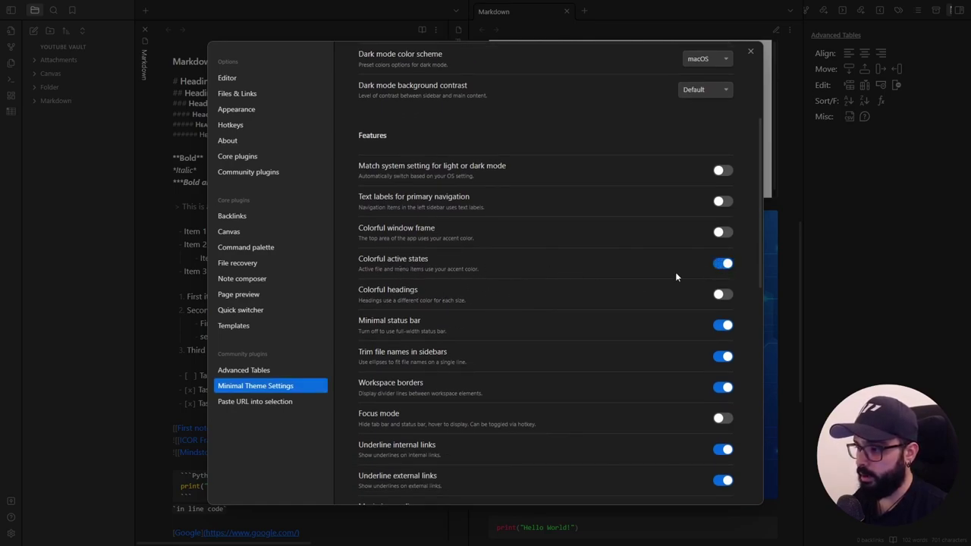
{"action": "scroll", "coordinate": [599, 266], "scroll_direction": "down", "scroll_amount": 1}
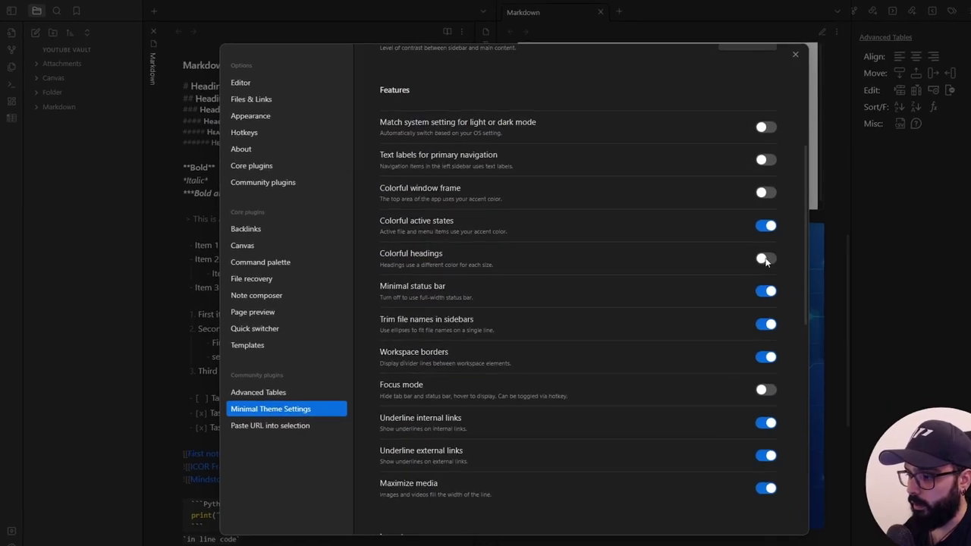
{"action": "left_click", "coordinate": [764, 259]}
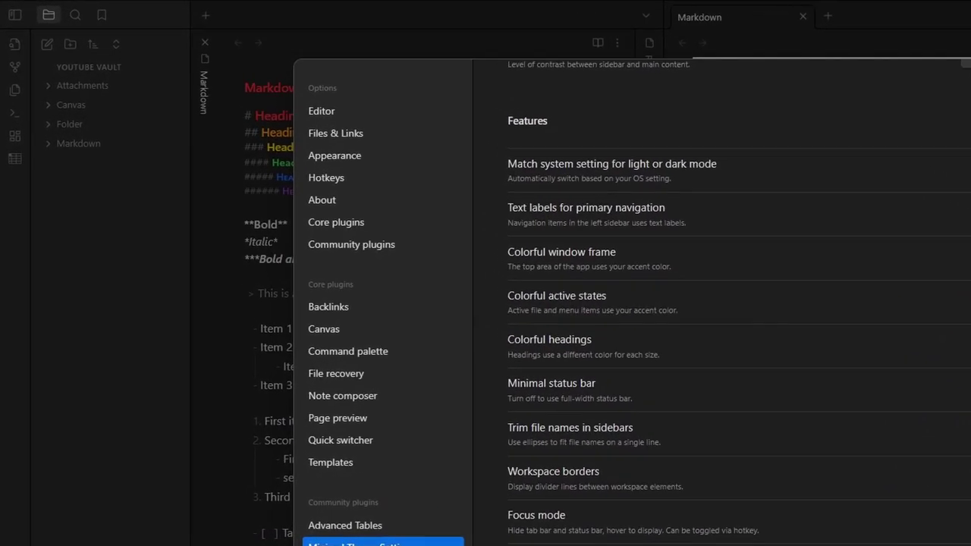
Set the text font size to 15 in the theme's typography settings
{"action": "scroll", "coordinate": [835, 319], "scroll_direction": "down", "scroll_amount": 3}
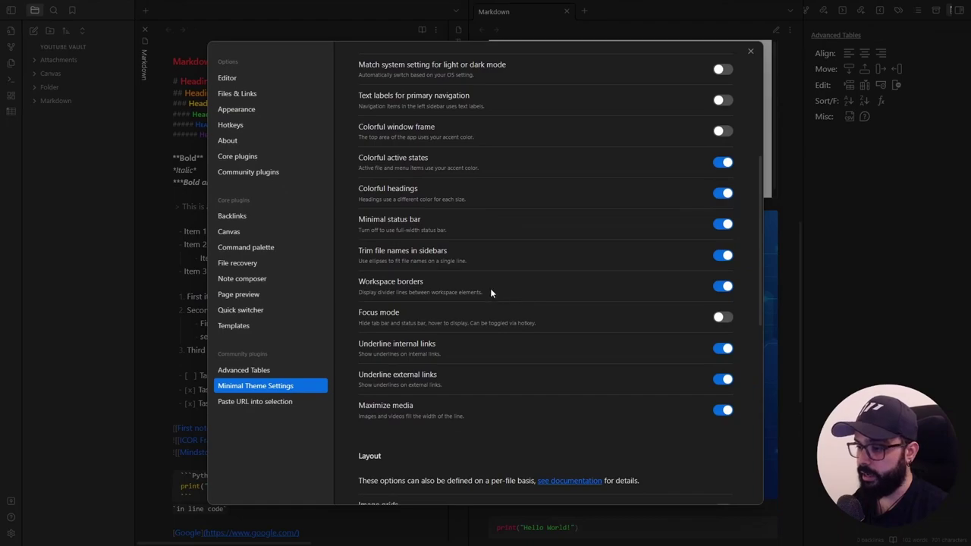
{"action": "scroll", "coordinate": [490, 294], "scroll_direction": "down", "scroll_amount": 1}
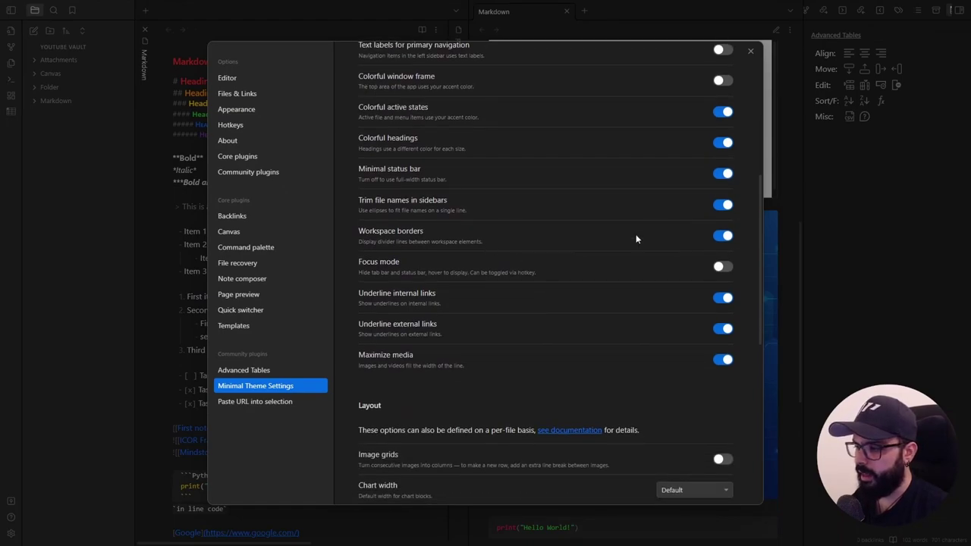
{"action": "scroll", "coordinate": [501, 289], "scroll_direction": "down", "scroll_amount": 1}
{"action": "scroll", "coordinate": [494, 290], "scroll_direction": "down", "scroll_amount": 3}
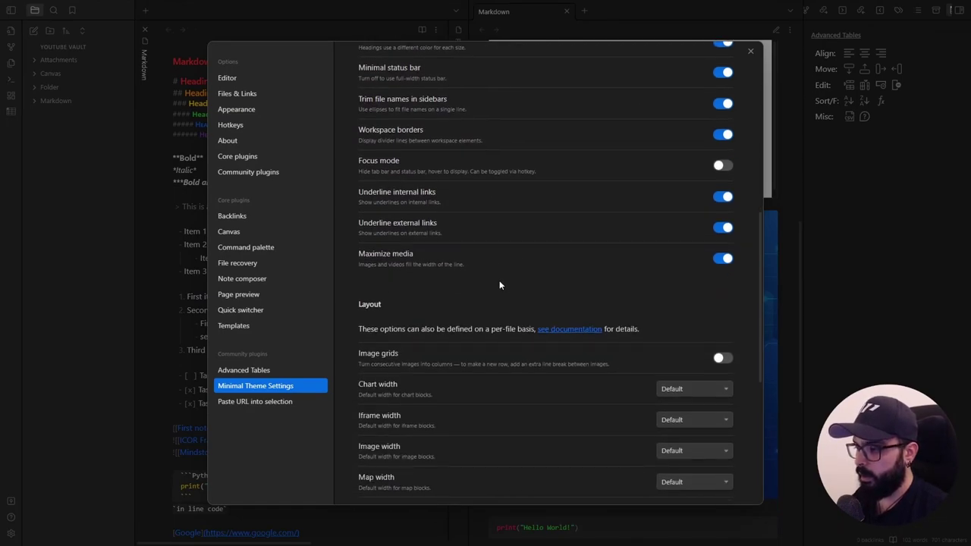
{"action": "scroll", "coordinate": [492, 301], "scroll_direction": "down", "scroll_amount": 1}
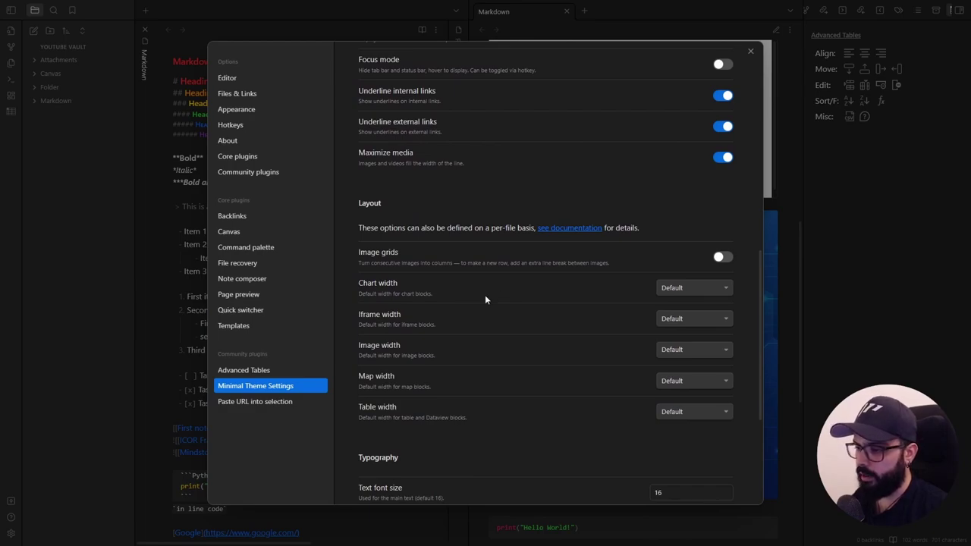
{"action": "scroll", "coordinate": [474, 304], "scroll_direction": "down", "scroll_amount": 1}
{"action": "scroll", "coordinate": [467, 305], "scroll_direction": "down", "scroll_amount": 1}
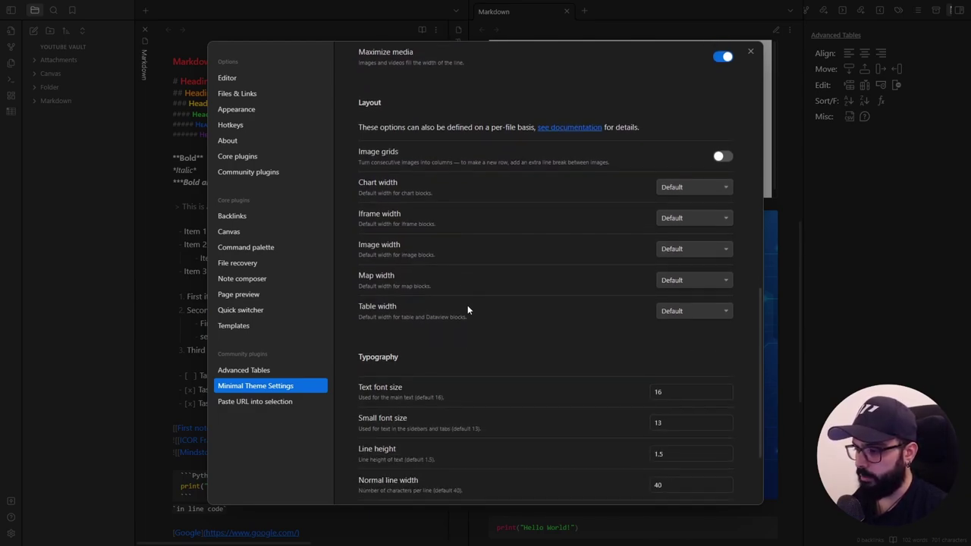
{"action": "scroll", "coordinate": [497, 307], "scroll_direction": "down", "scroll_amount": 1}
{"action": "scroll", "coordinate": [486, 304], "scroll_direction": "down", "scroll_amount": 1}
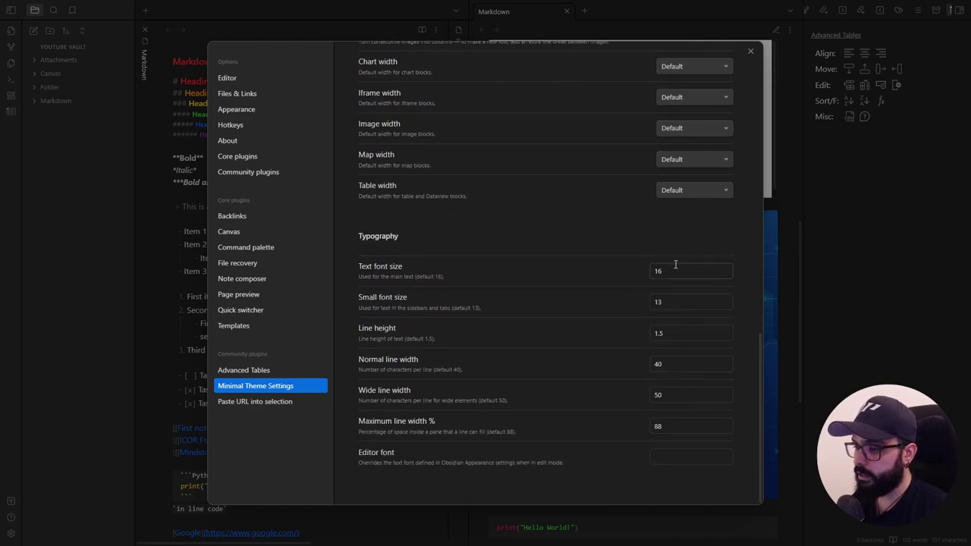
{"action": "double_click", "coordinate": [676, 271]}
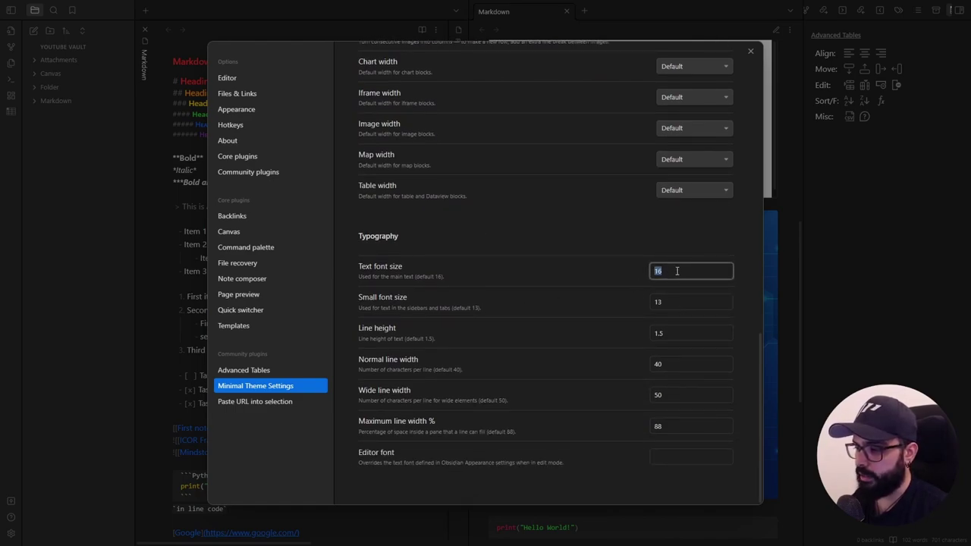
{"action": "type", "text": "15"}
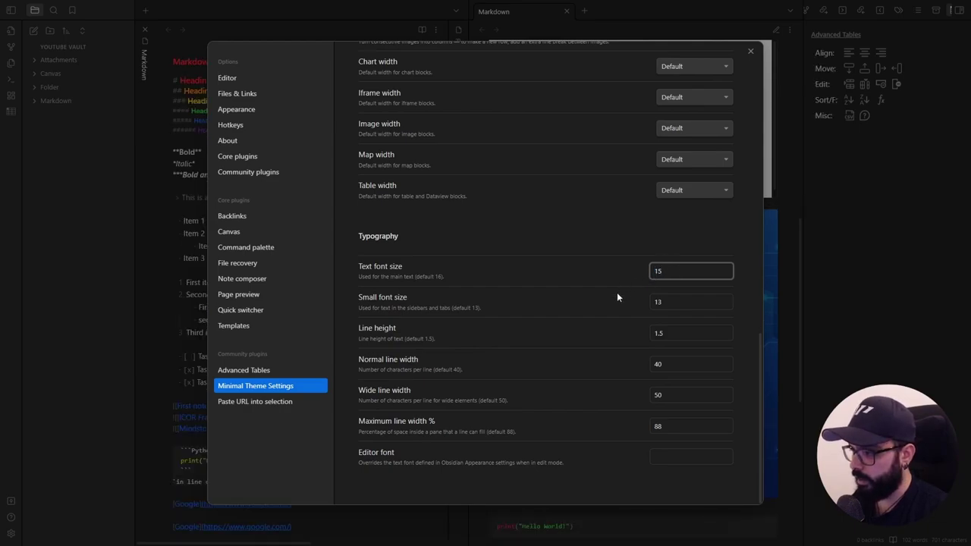
{"action": "left_click", "coordinate": [618, 297]}
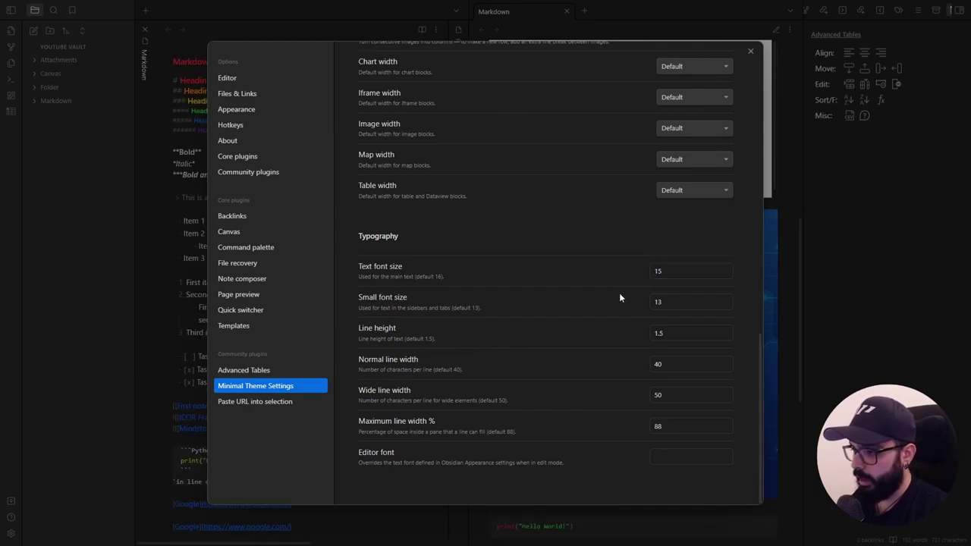
Set the typography line widths to 60 for normal, 75 for wide and 100 for the maximum percentage
{"action": "double_click", "coordinate": [675, 363]}
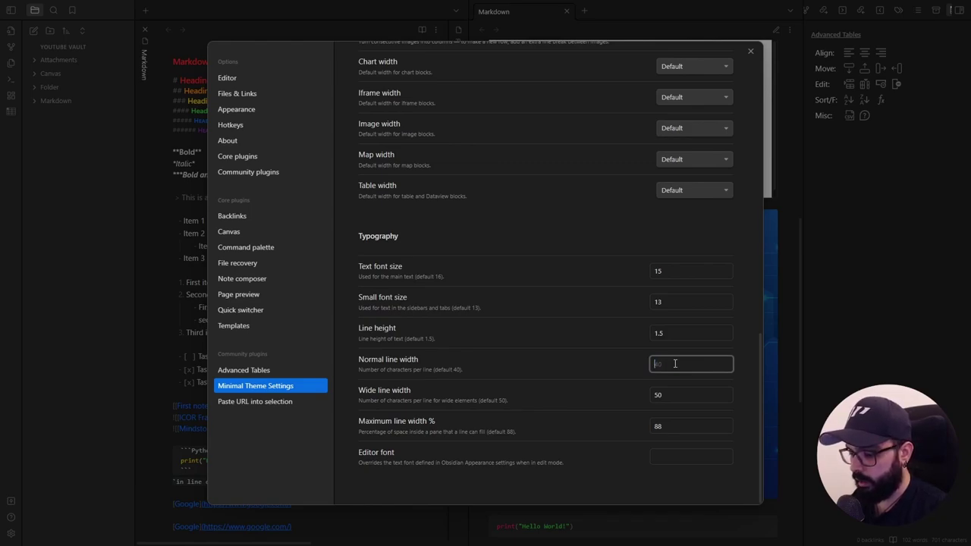
{"action": "double_click", "coordinate": [667, 394]}
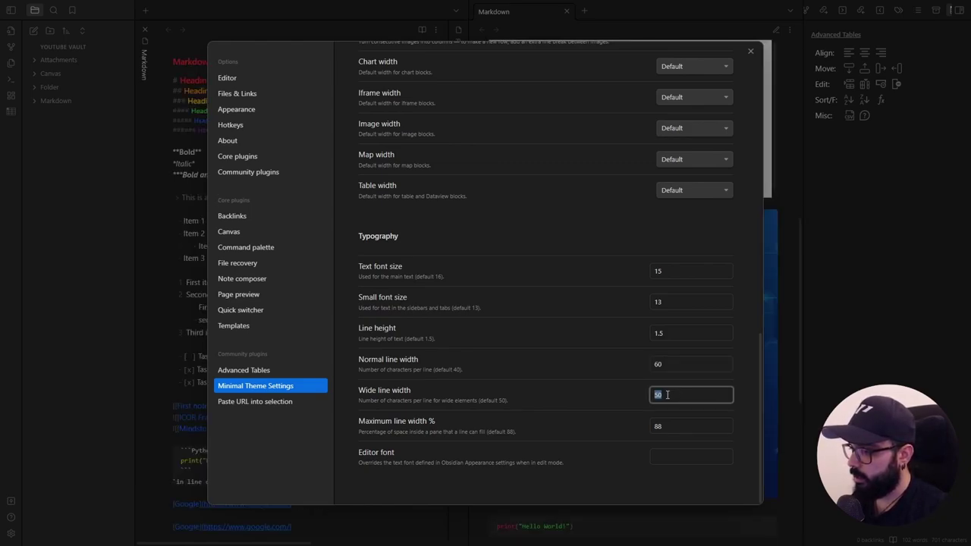
{"action": "type", "text": "75"}
{"action": "double_click", "coordinate": [687, 425]}
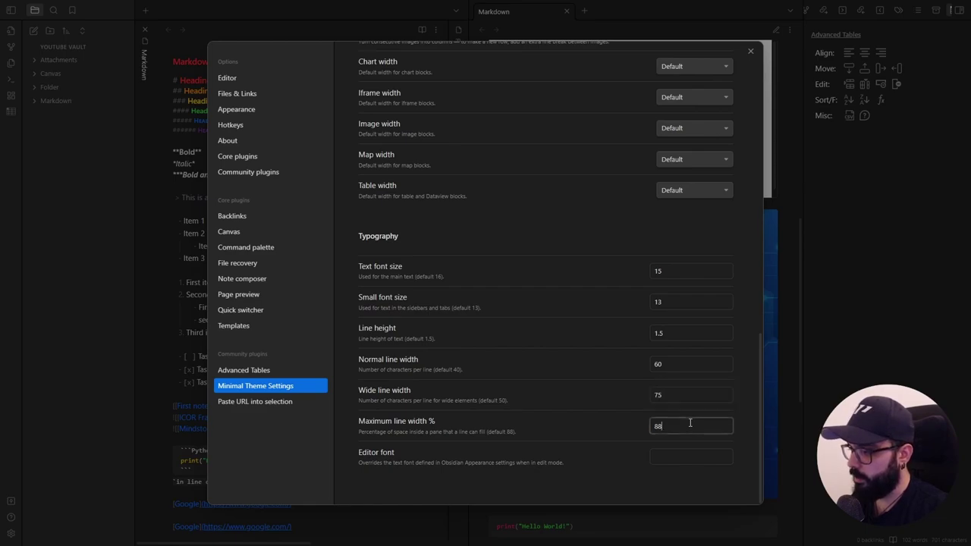
{"action": "type", "text": "100"}
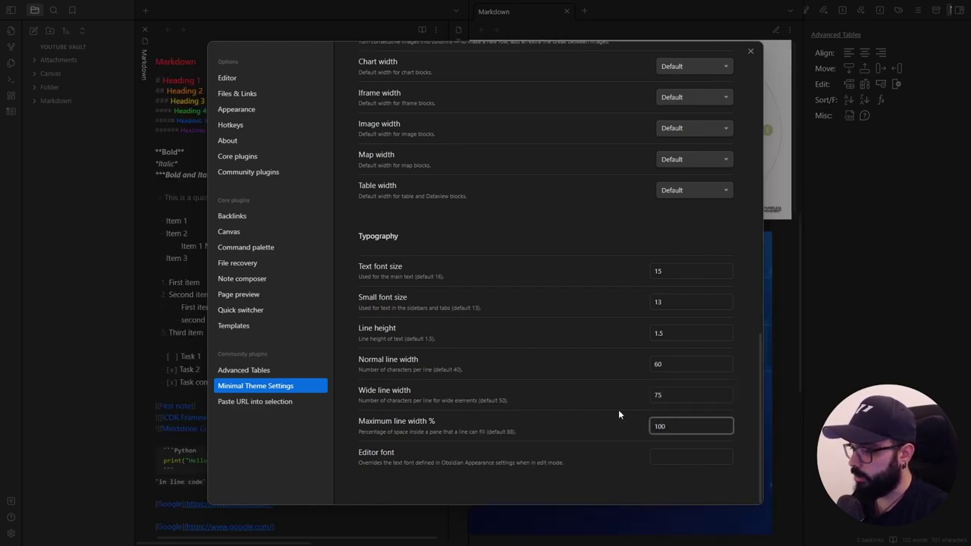
{"action": "left_click", "coordinate": [619, 414]}
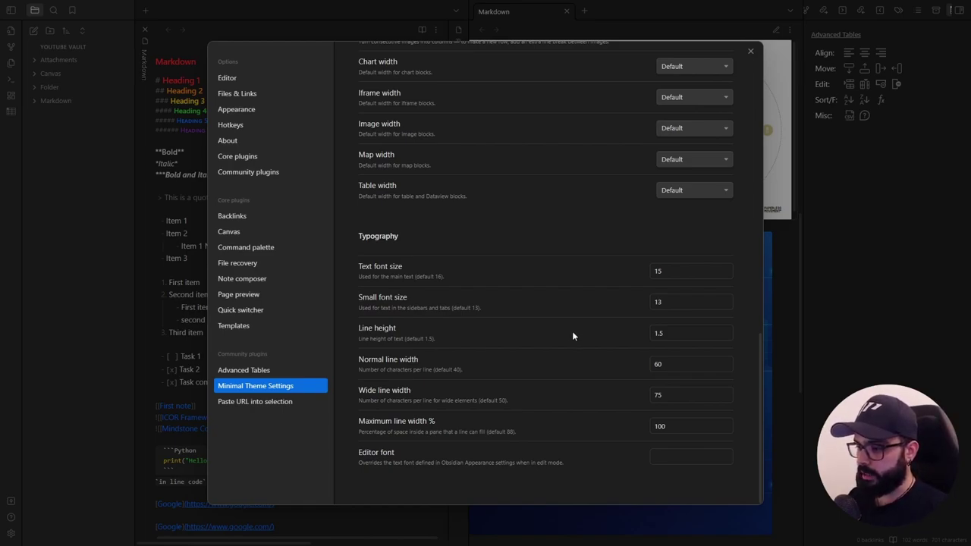
Search the community plugins for "style", then install and enable the Style Settings plugin
{"action": "left_click", "coordinate": [265, 173]}
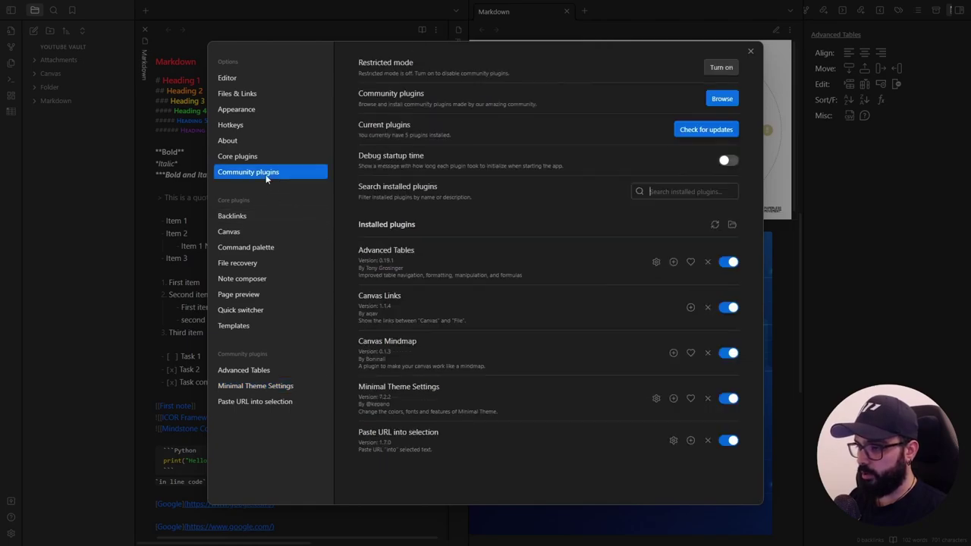
{"action": "left_click", "coordinate": [722, 100]}
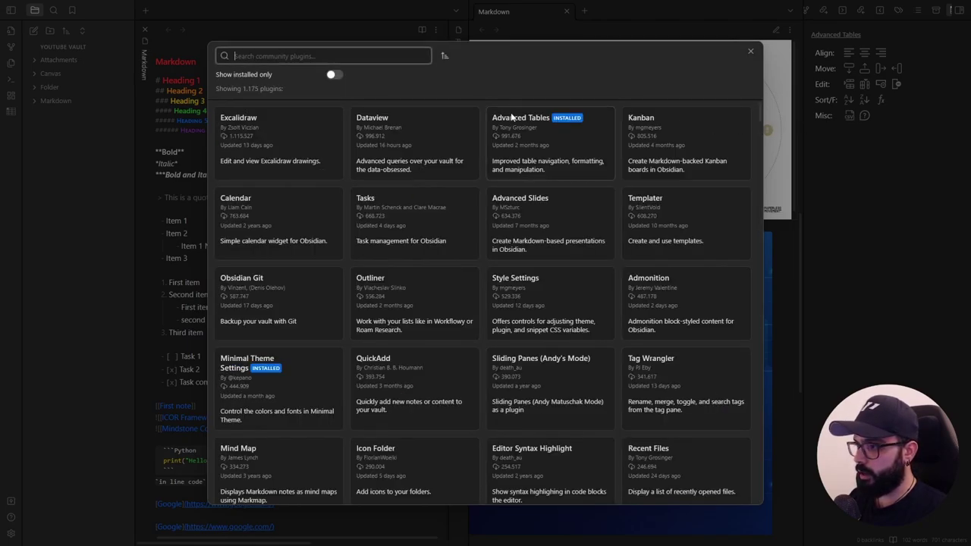
{"action": "type", "text": "style"}
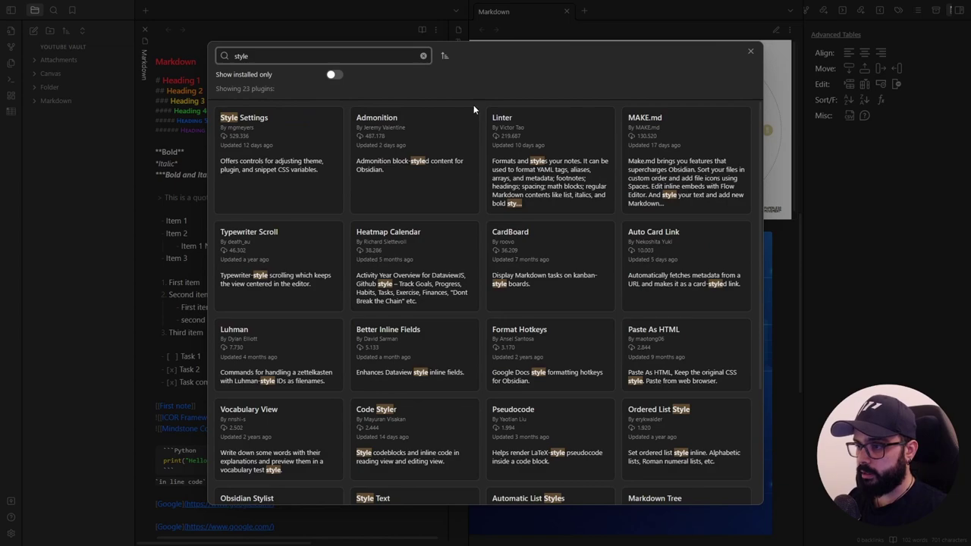
{"action": "left_click", "coordinate": [270, 146]}
{"action": "left_click", "coordinate": [393, 190]}
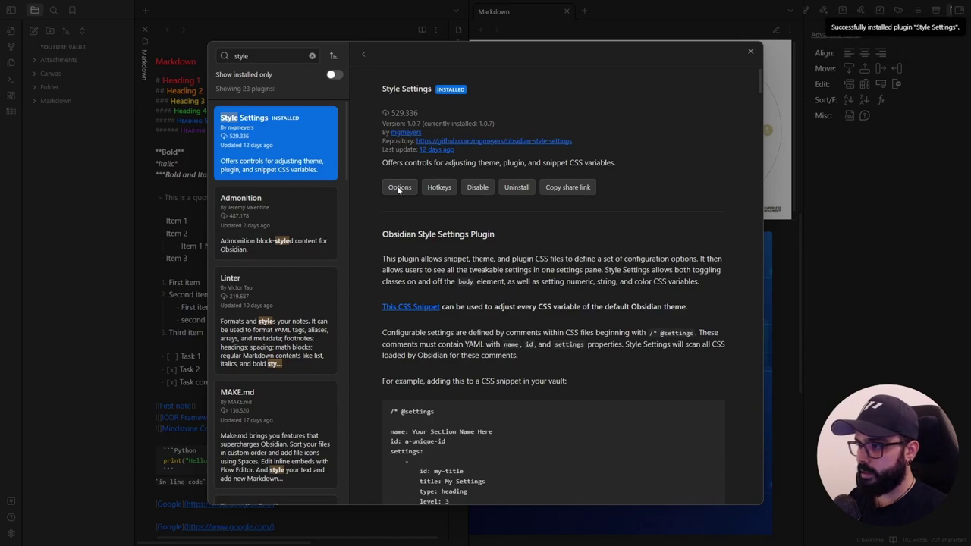
Open the Style Settings plugin's options and expand the Minimal section to review its customization categories
{"action": "left_click", "coordinate": [398, 187]}
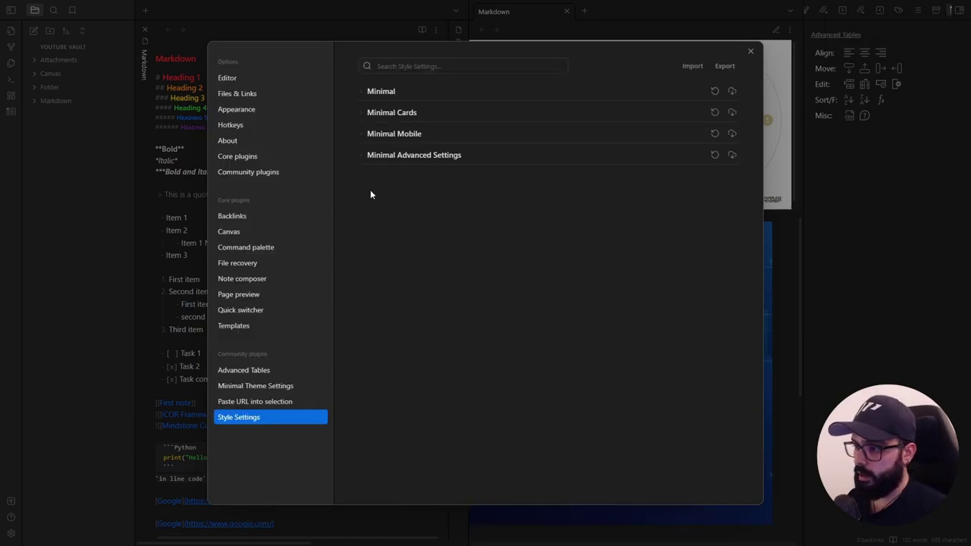
{"action": "left_click", "coordinate": [399, 101]}
{"action": "scroll", "coordinate": [506, 203], "scroll_direction": "down", "scroll_amount": 5}
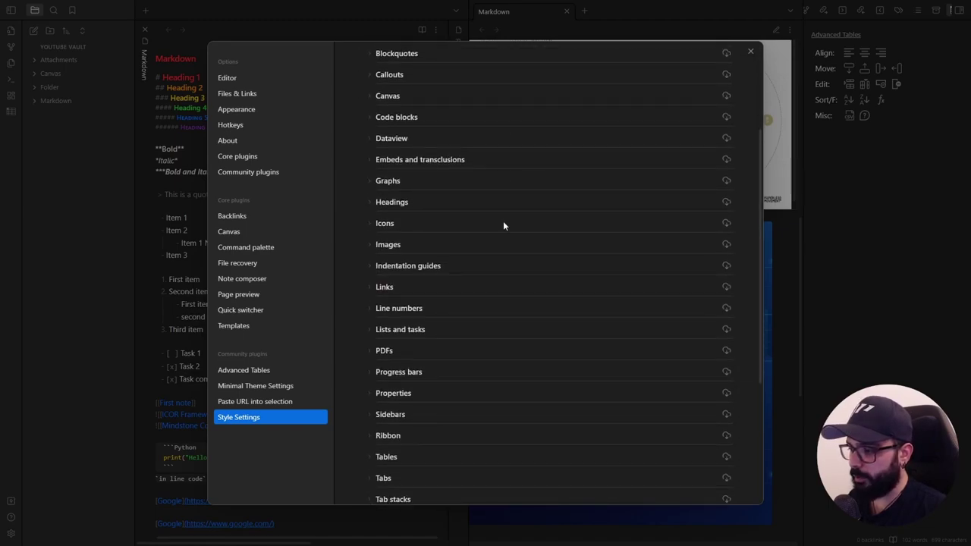
{"action": "scroll", "coordinate": [504, 229], "scroll_direction": "down", "scroll_amount": 1}
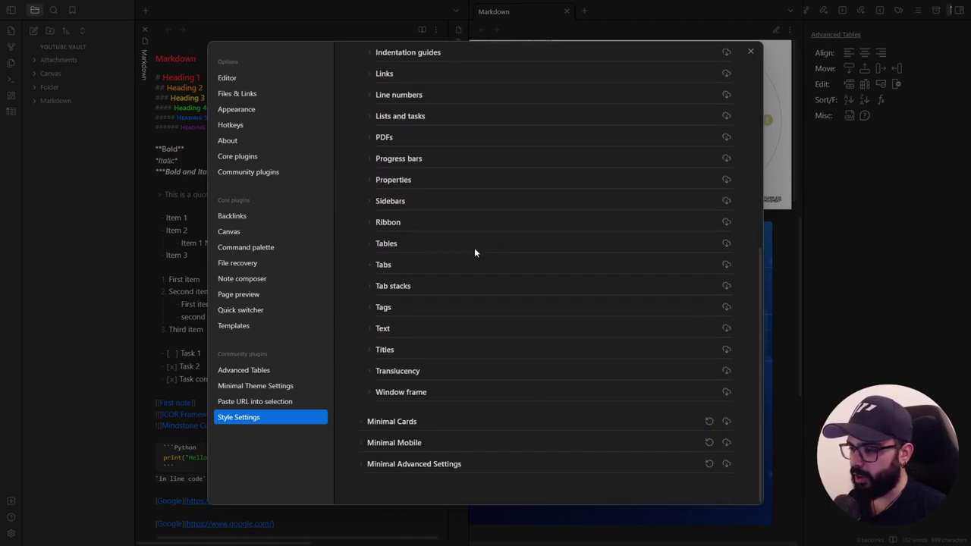
{"action": "scroll", "coordinate": [474, 248], "scroll_direction": "up", "scroll_amount": 6}
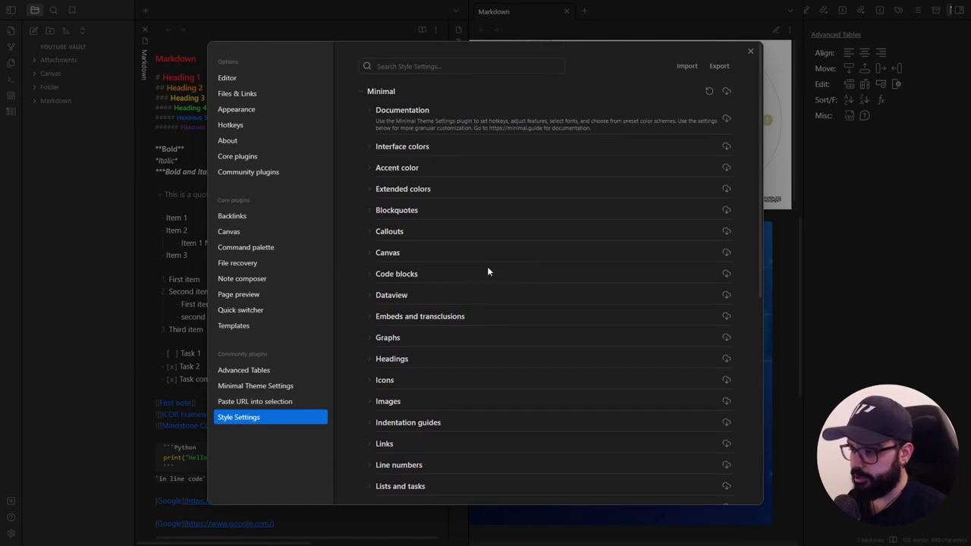
{"action": "scroll", "coordinate": [447, 269], "scroll_direction": "down", "scroll_amount": 1}
{"action": "scroll", "coordinate": [439, 266], "scroll_direction": "down", "scroll_amount": 1}
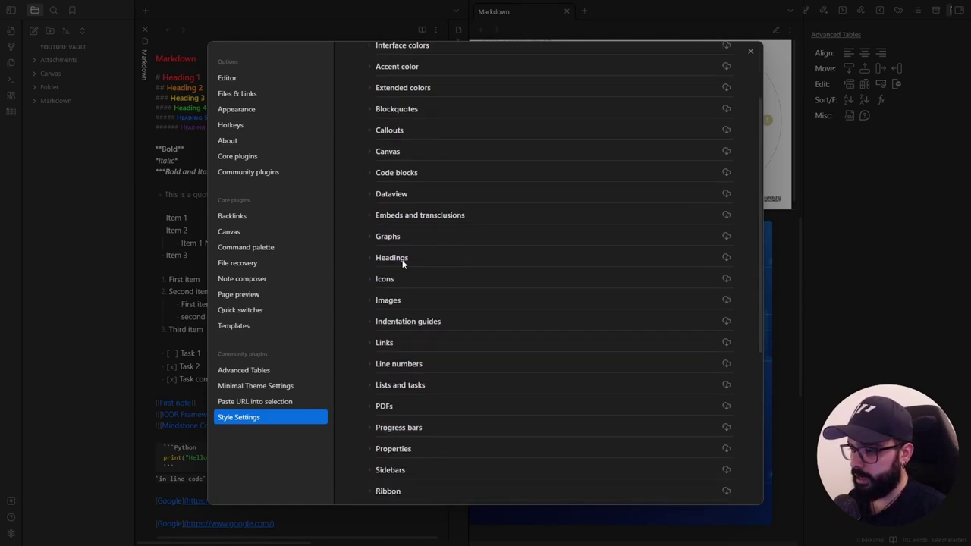
Turn on the H1 divider line in the Level 1 Headings settings of the Minimal theme
{"action": "left_click", "coordinate": [403, 261]}
{"action": "scroll", "coordinate": [455, 243], "scroll_direction": "down", "scroll_amount": 3}
{"action": "left_click", "coordinate": [411, 177]}
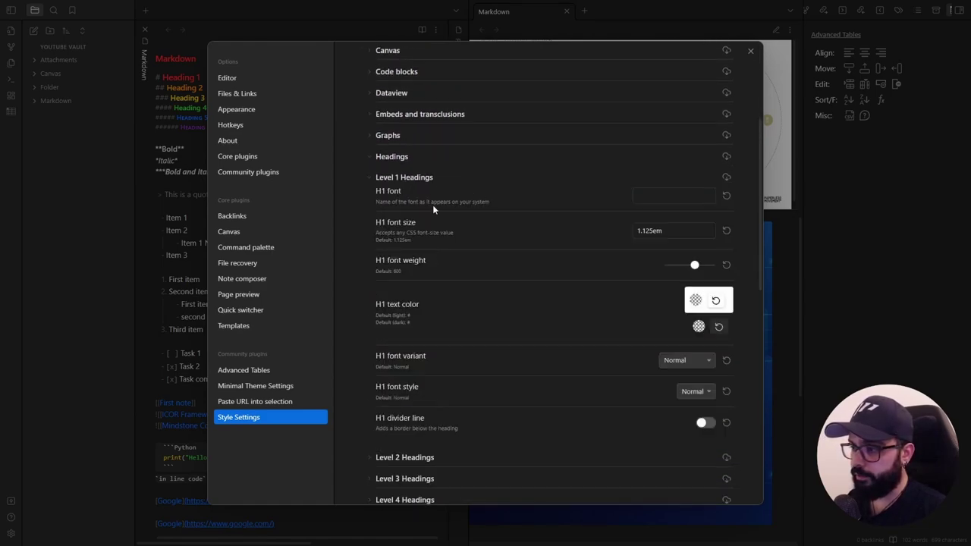
{"action": "scroll", "coordinate": [425, 193], "scroll_direction": "down", "scroll_amount": 1}
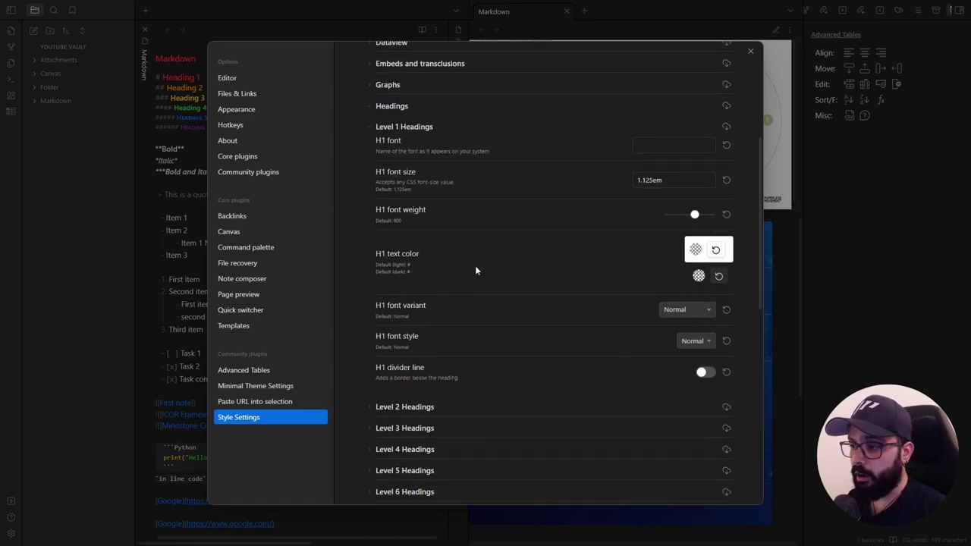
{"action": "scroll", "coordinate": [472, 279], "scroll_direction": "down", "scroll_amount": 3}
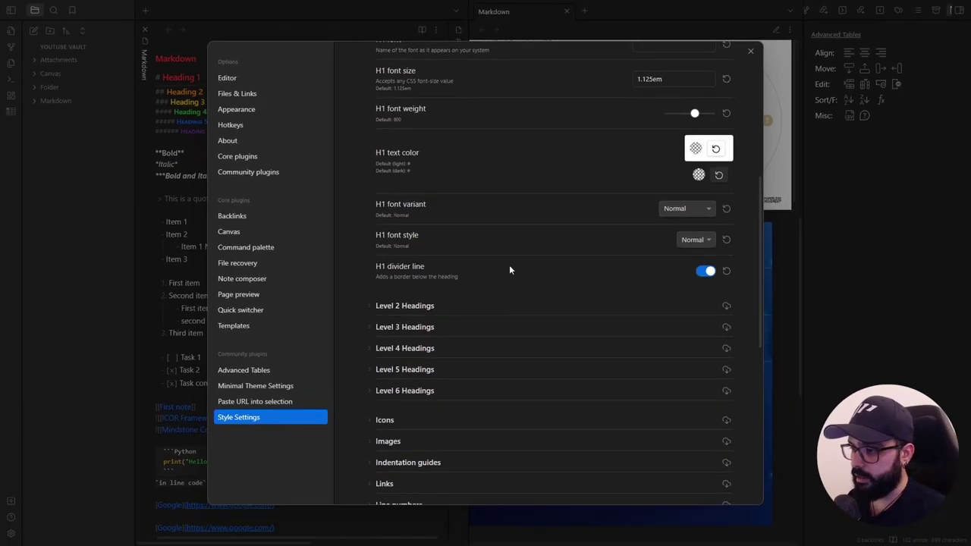
Set the sidebar tab style to Modern wide in the Minimal theme's Sidebars settings and collapse that section
{"action": "scroll", "coordinate": [836, 493], "scroll_direction": "down", "scroll_amount": 3}
{"action": "scroll", "coordinate": [443, 261], "scroll_direction": "down", "scroll_amount": 2}
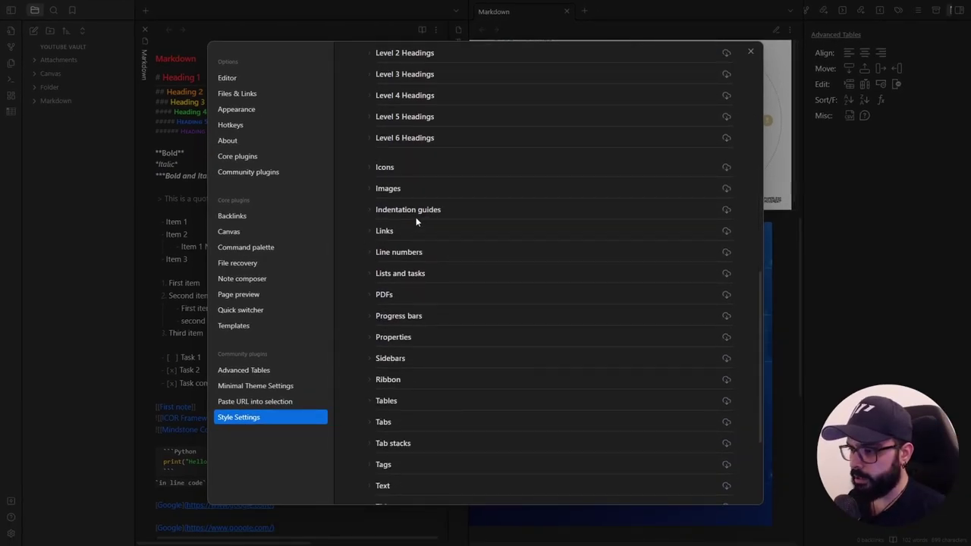
{"action": "scroll", "coordinate": [442, 232], "scroll_direction": "down", "scroll_amount": 2}
{"action": "scroll", "coordinate": [455, 243], "scroll_direction": "down", "scroll_amount": 2}
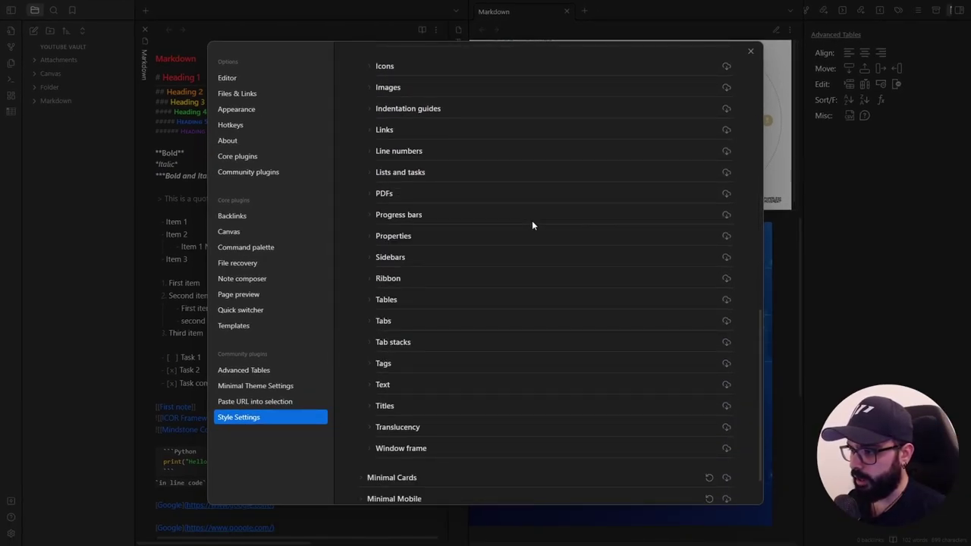
{"action": "scroll", "coordinate": [545, 260], "scroll_direction": "down", "scroll_amount": 2}
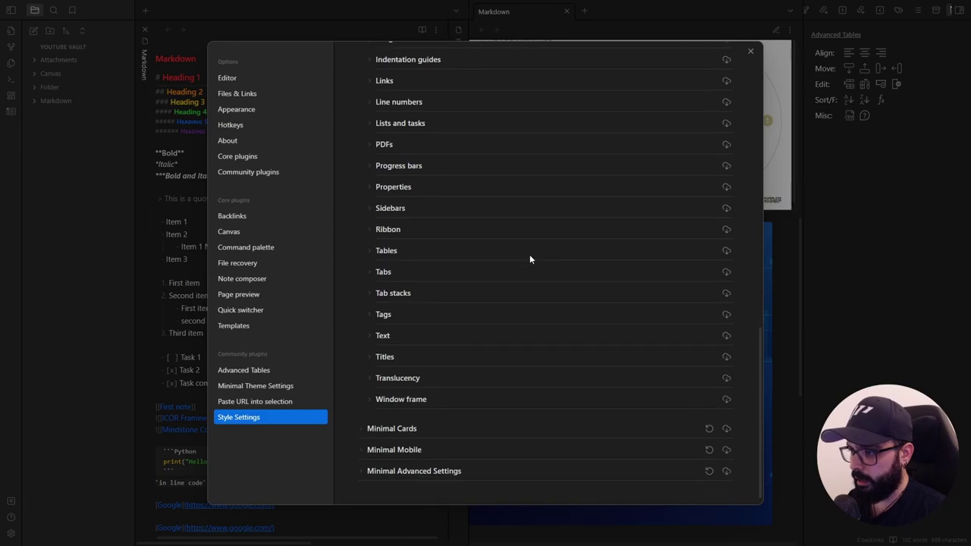
{"action": "left_click", "coordinate": [404, 207]}
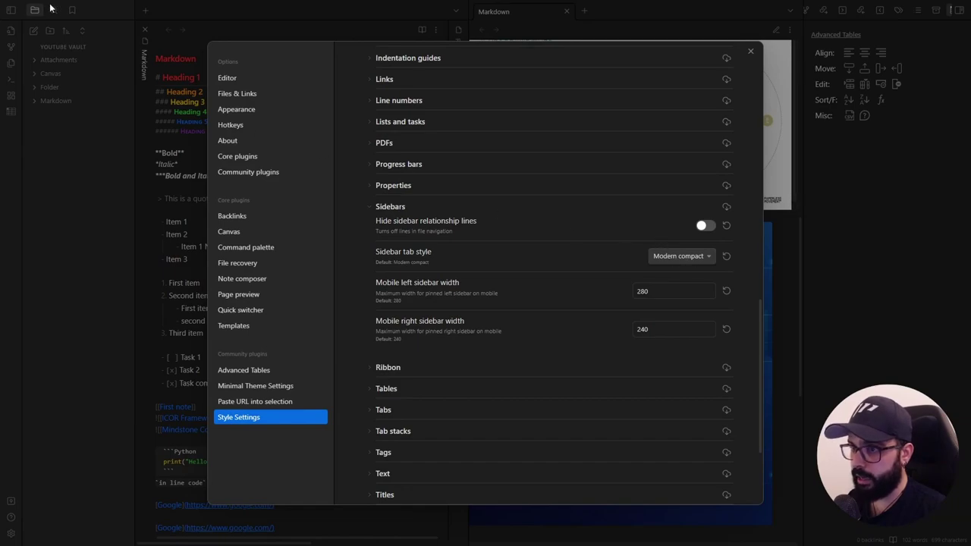
{"action": "left_click", "coordinate": [714, 258]}
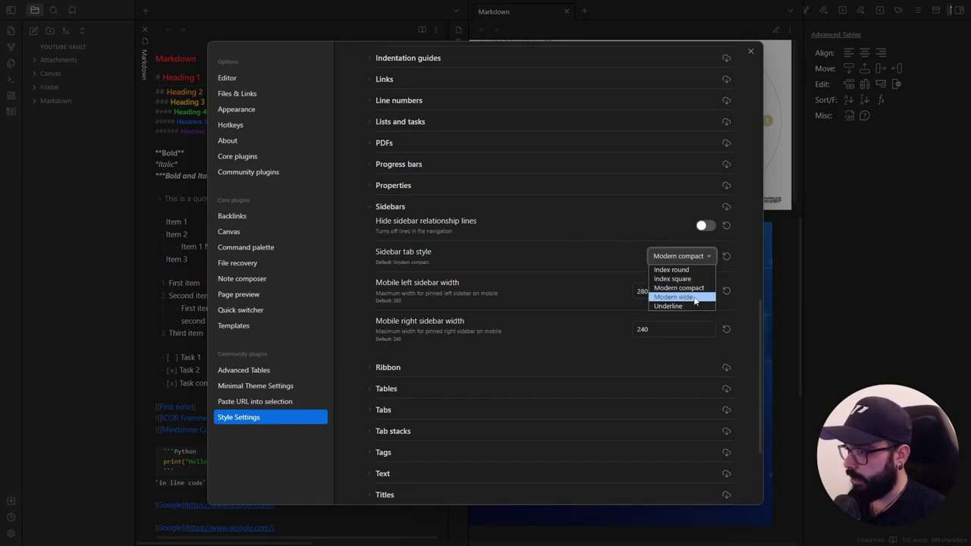
{"action": "left_click", "coordinate": [667, 297]}
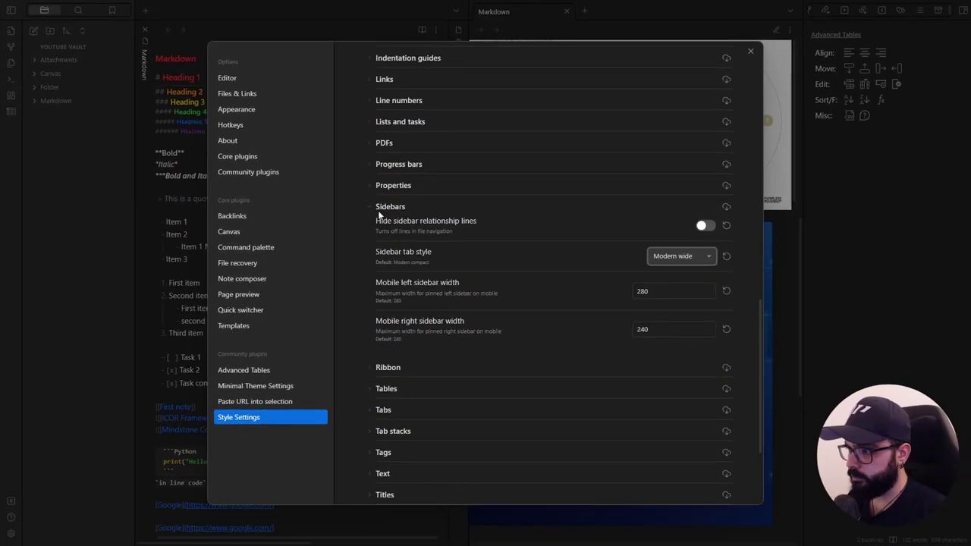
{"action": "left_click", "coordinate": [827, 370]}
Set the tab style to Modern and the tab bar height to 45px in the Minimal theme's Tabs settings
{"action": "scroll", "coordinate": [467, 220], "scroll_direction": "down", "scroll_amount": 1}
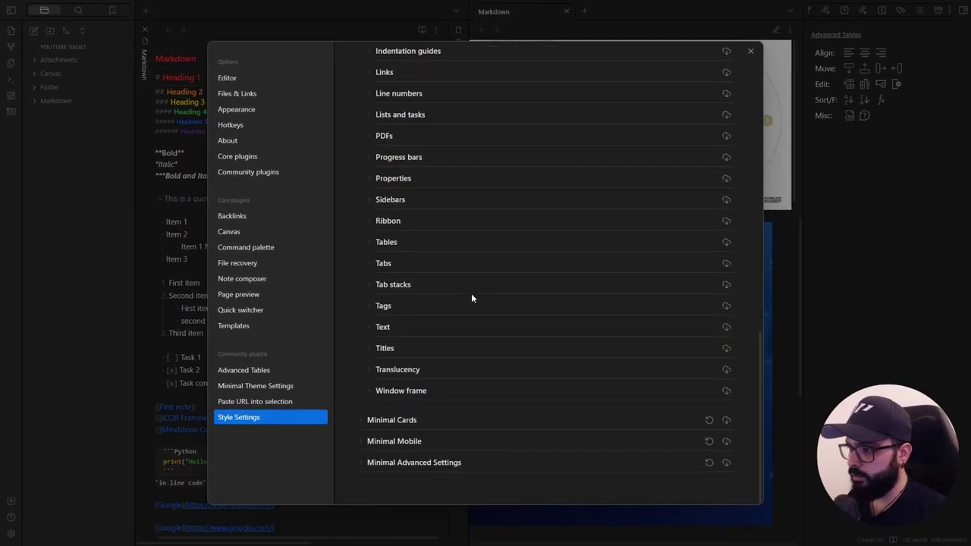
{"action": "left_click", "coordinate": [390, 263]}
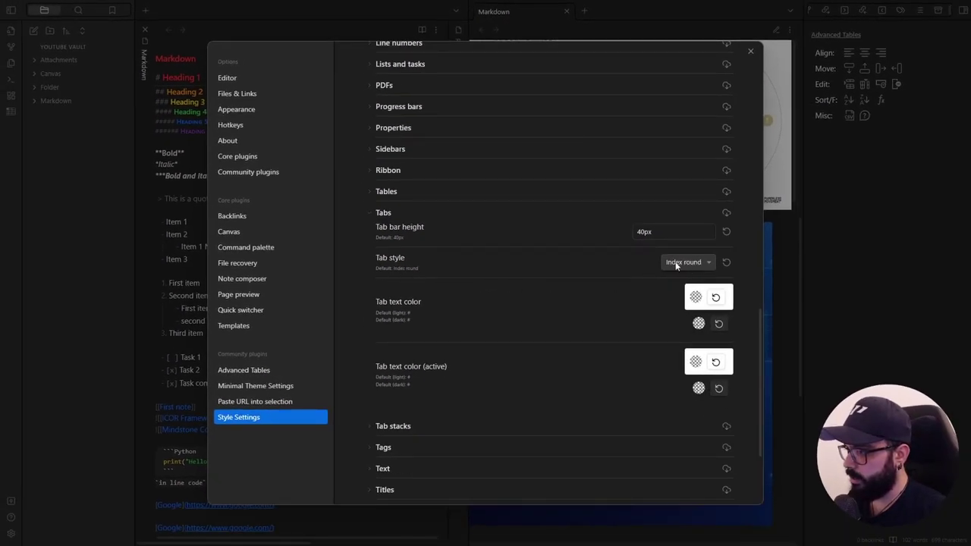
{"action": "left_click", "coordinate": [677, 263]}
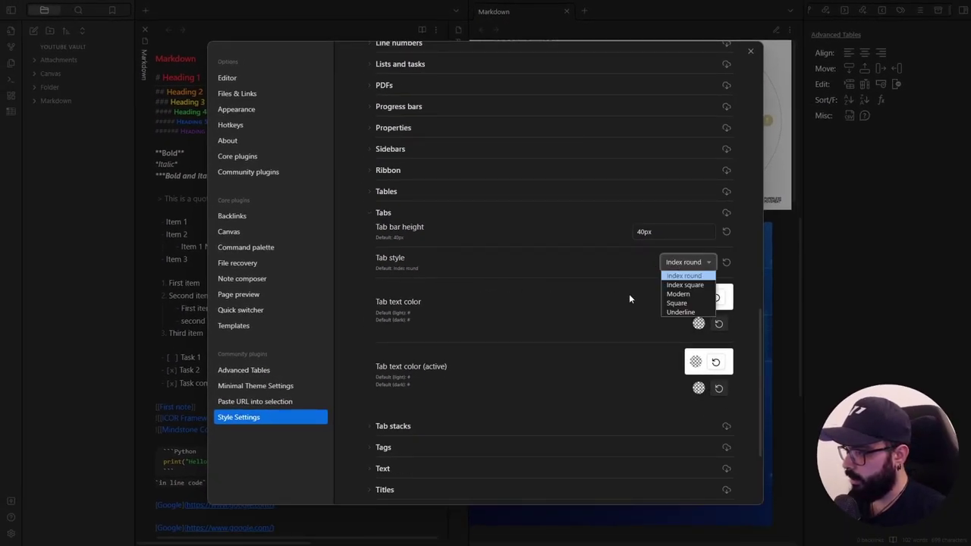
{"action": "left_click", "coordinate": [677, 295]}
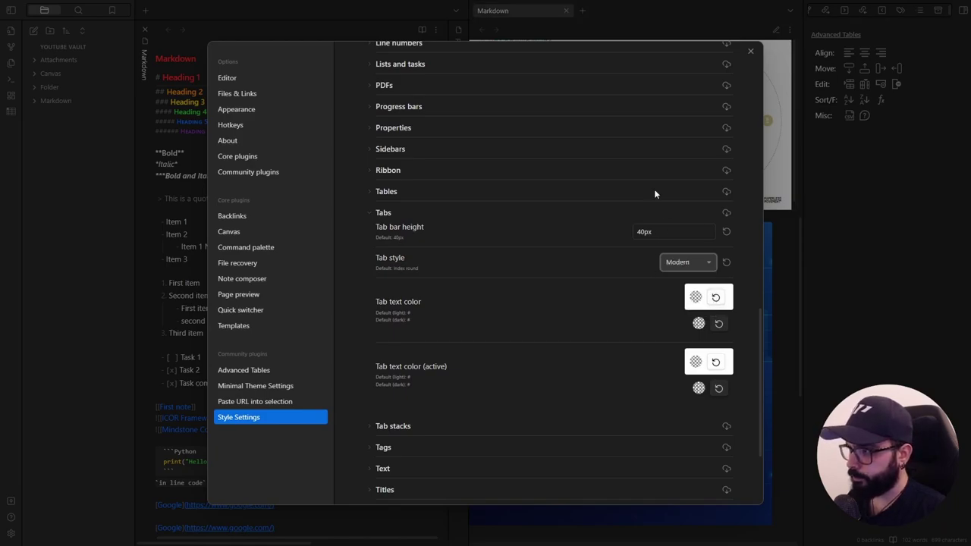
{"action": "left_click", "coordinate": [674, 232]}
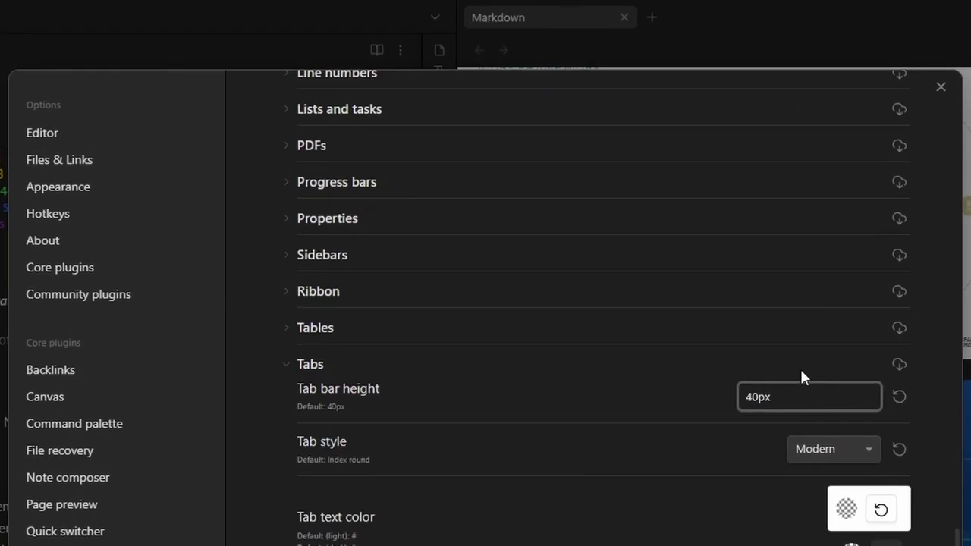
{"action": "key", "text": "BackSpace"}
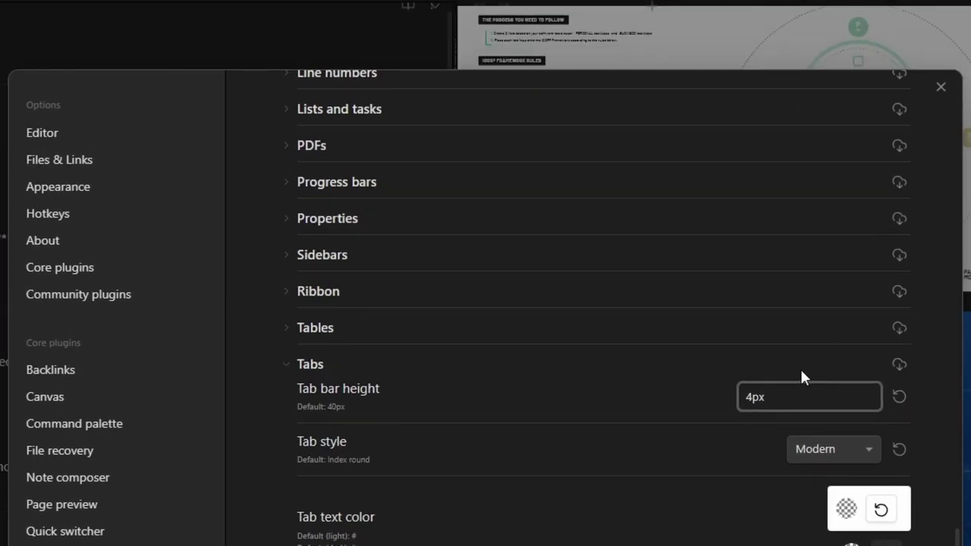
{"action": "type", "text": "5"}
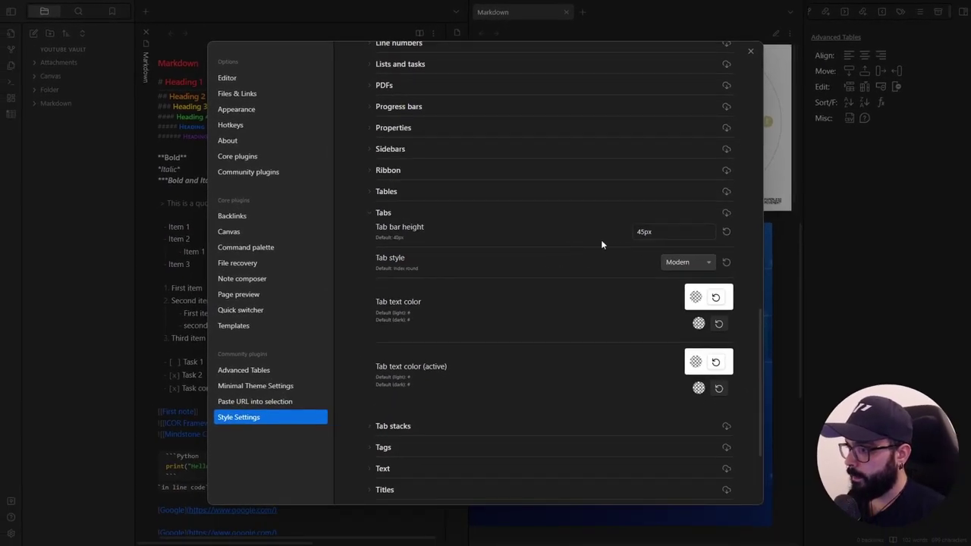
{"action": "left_click", "coordinate": [417, 212]}
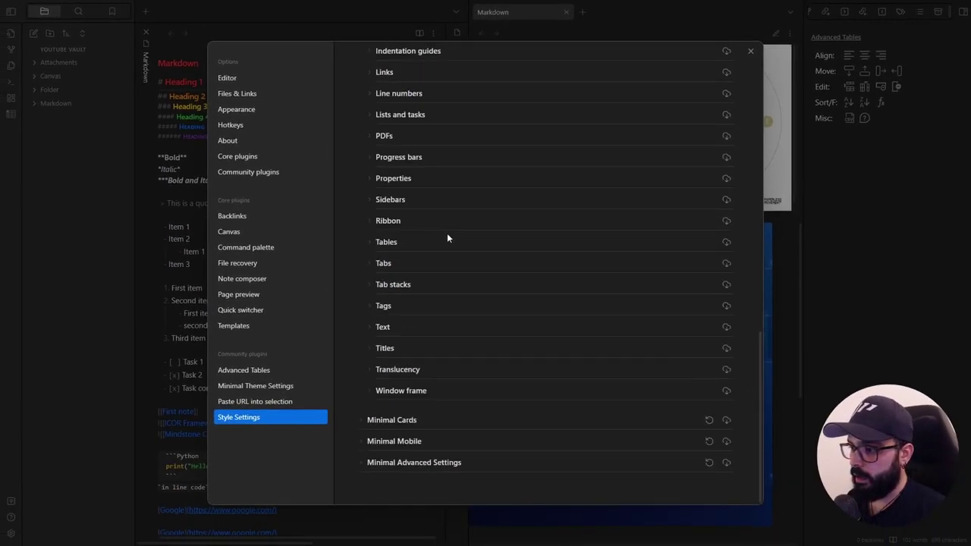
Set the tag shape to Rounded in the Minimal theme's Tags settings and collapse that section
{"action": "left_click", "coordinate": [385, 306]}
{"action": "scroll", "coordinate": [409, 281], "scroll_direction": "down", "scroll_amount": 2}
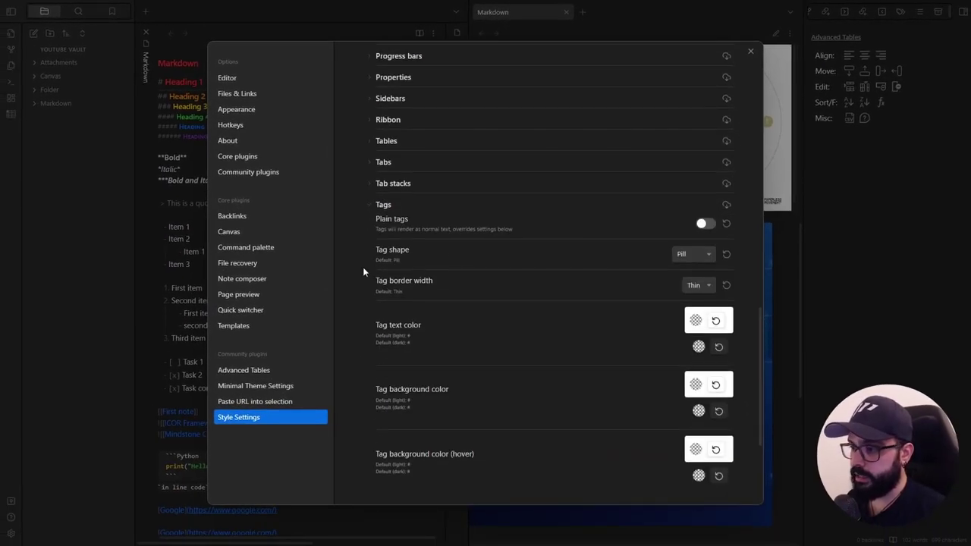
{"action": "left_click", "coordinate": [695, 255]}
{"action": "left_click", "coordinate": [692, 275]}
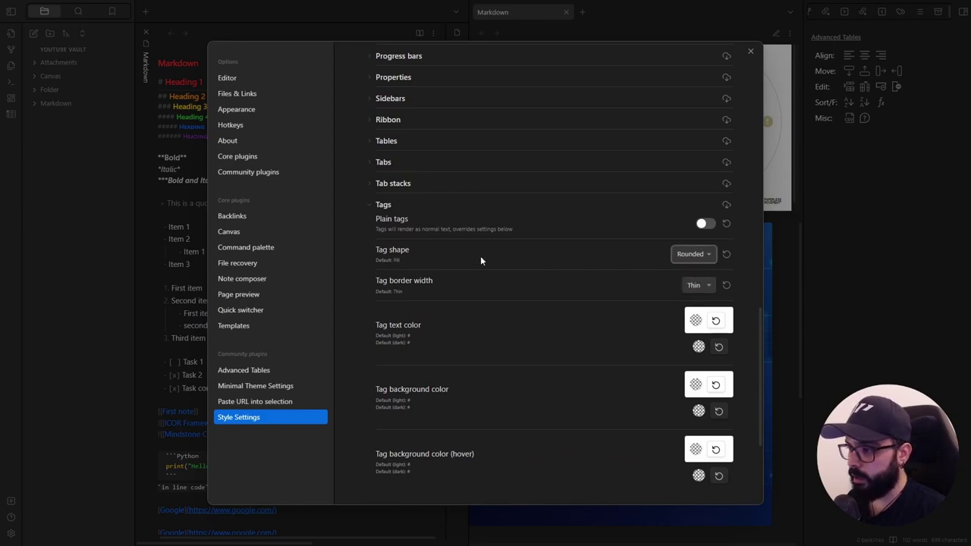
{"action": "left_click", "coordinate": [384, 205]}
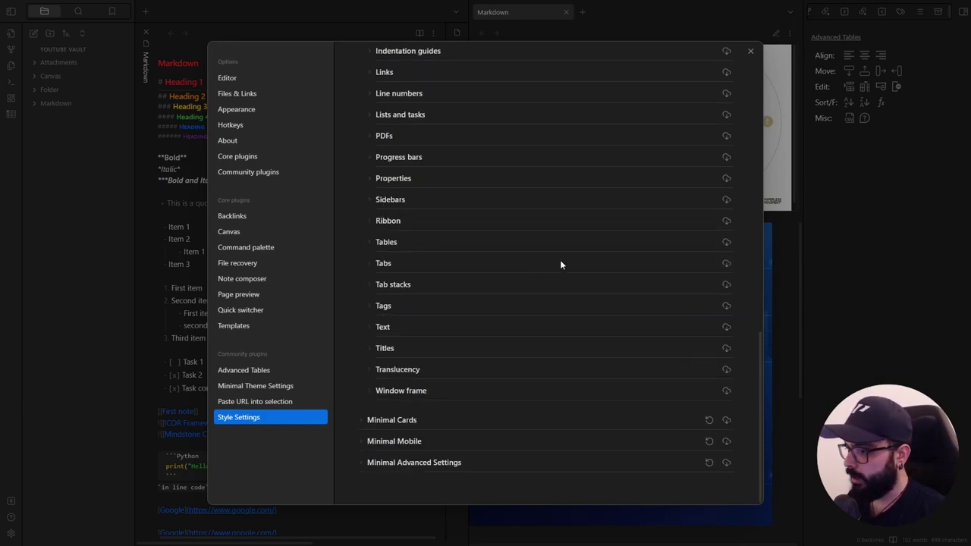
{"action": "scroll", "coordinate": [566, 283], "scroll_direction": "up", "scroll_amount": 3}
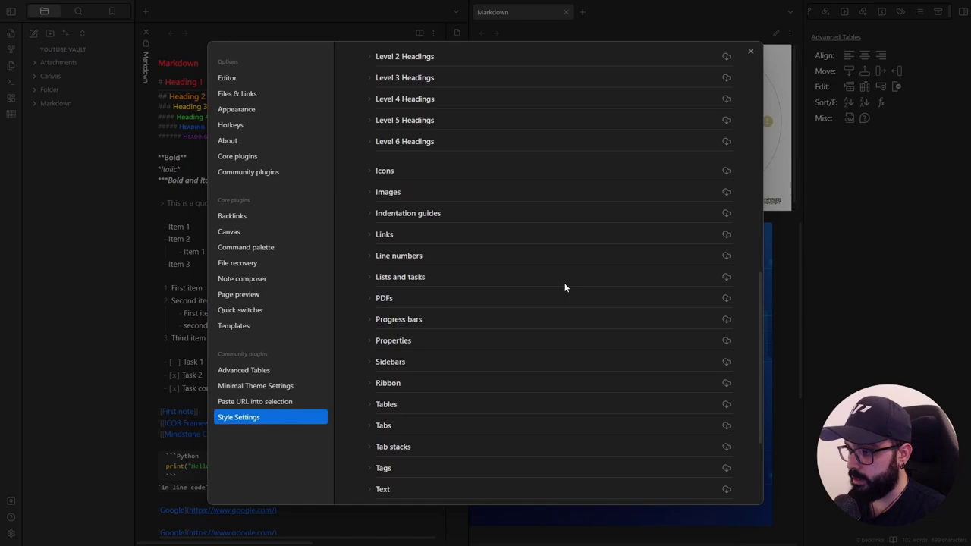
{"action": "scroll", "coordinate": [564, 283], "scroll_direction": "up", "scroll_amount": 5}
{"action": "scroll", "coordinate": [563, 293], "scroll_direction": "down", "scroll_amount": 5}
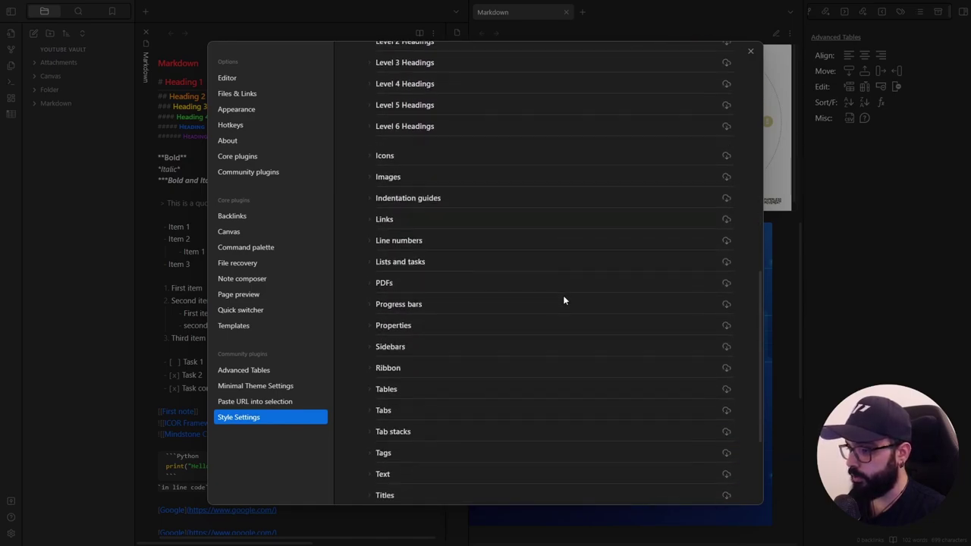
{"action": "scroll", "coordinate": [562, 298], "scroll_direction": "down", "scroll_amount": 3}
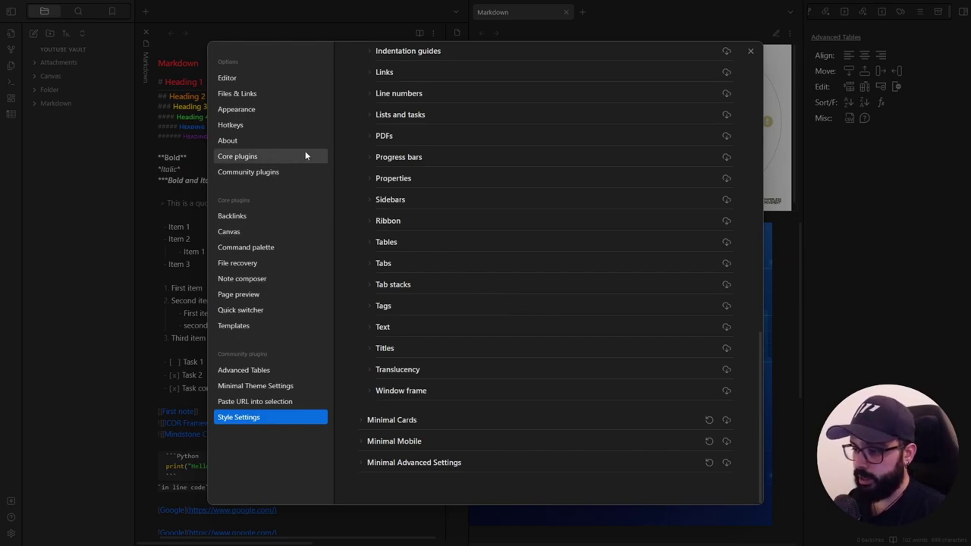
Find the Icon Folder community plugin by searching for "icon", install and enable it, and open its options
{"action": "left_click", "coordinate": [265, 175]}
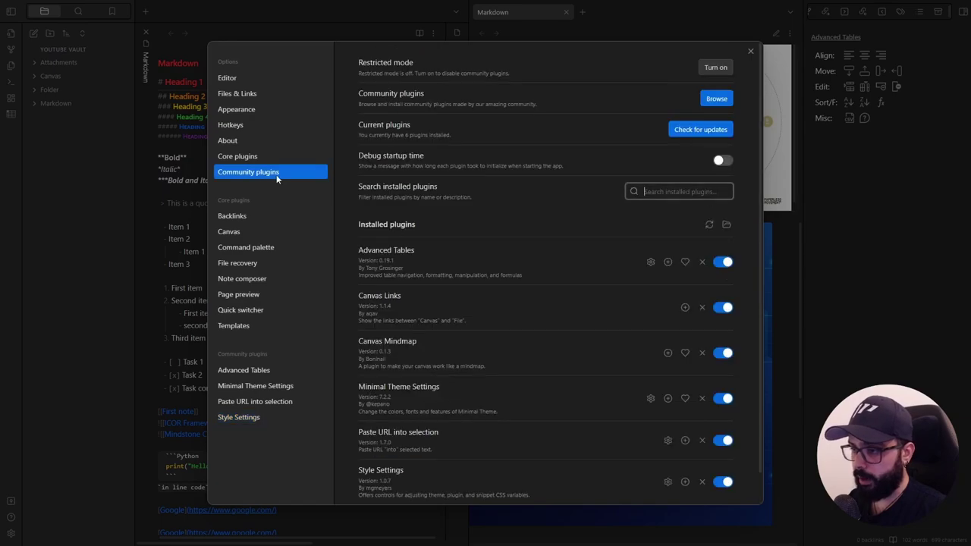
{"action": "left_click", "coordinate": [715, 99]}
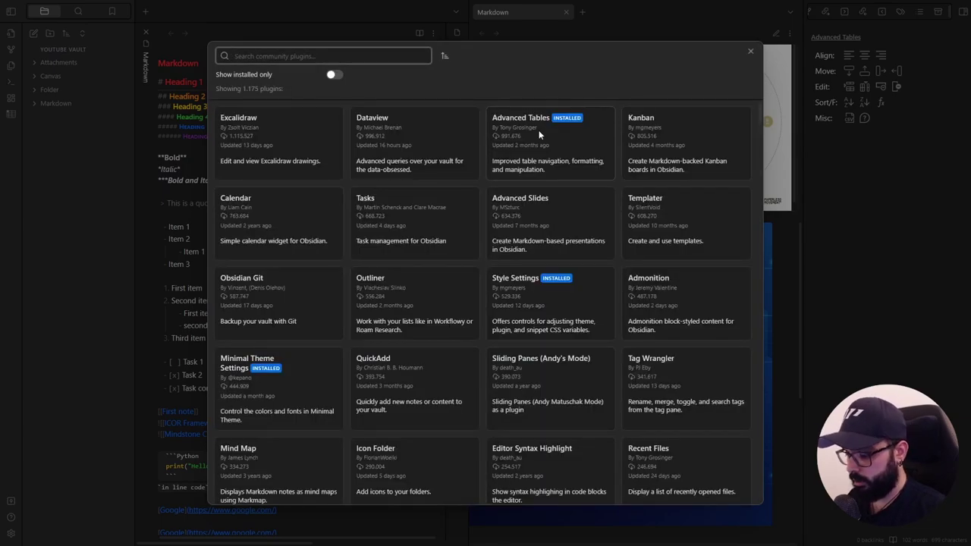
{"action": "type", "text": "icon"}
{"action": "left_click", "coordinate": [300, 143]}
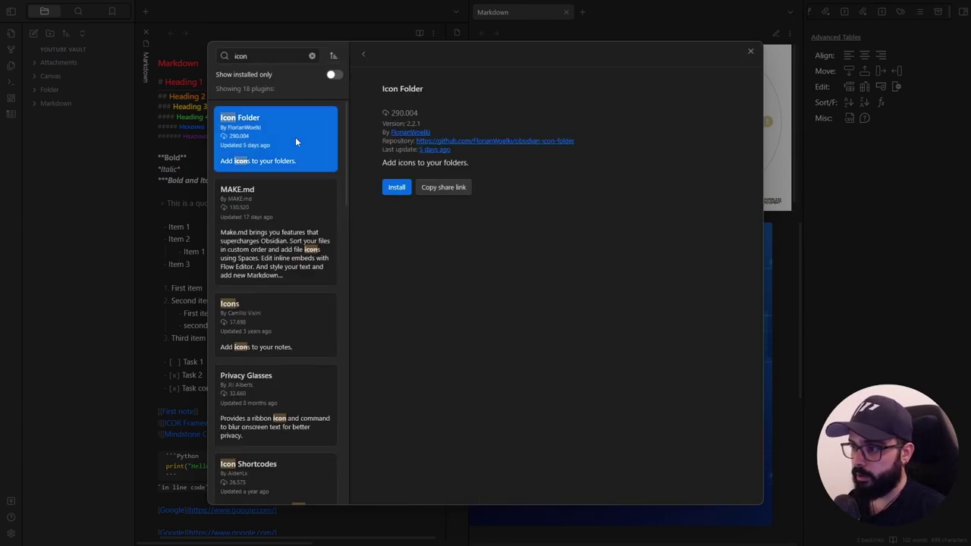
{"action": "left_click", "coordinate": [397, 188]}
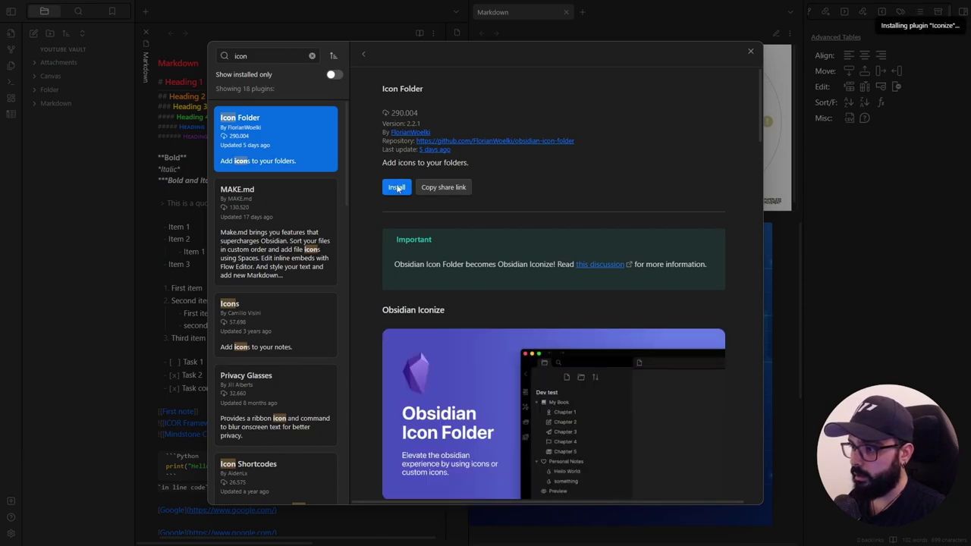
{"action": "left_click", "coordinate": [397, 188]}
{"action": "left_click", "coordinate": [396, 187]}
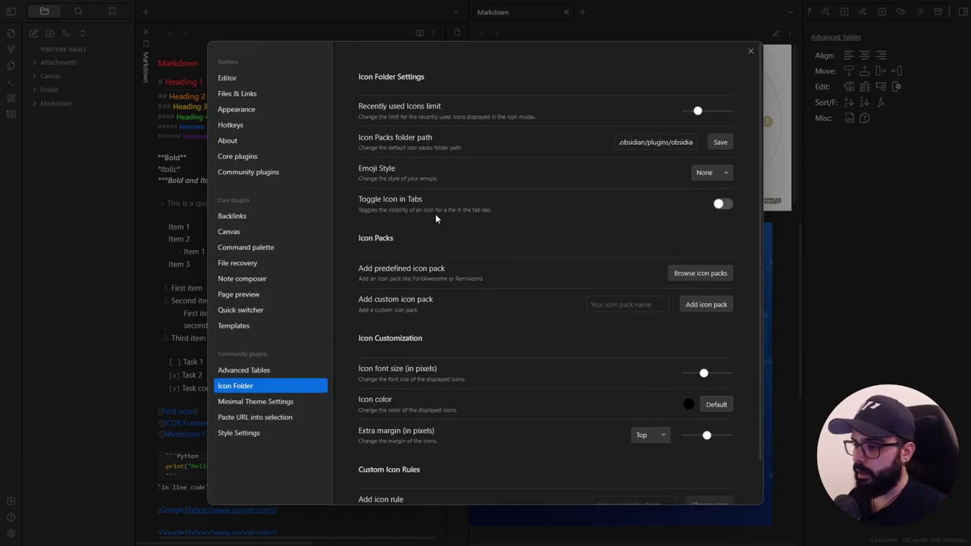
Add the predefined icon packs Simple Icons (Si) and Tabler Icons (Ti) to Icon Folder and close the settings
{"action": "left_click", "coordinate": [697, 272]}
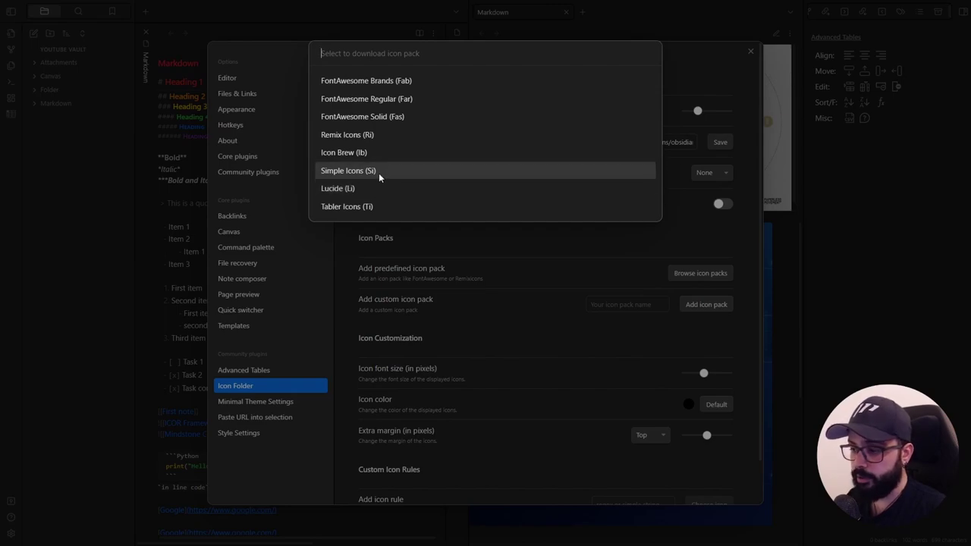
{"action": "left_click", "coordinate": [357, 171]}
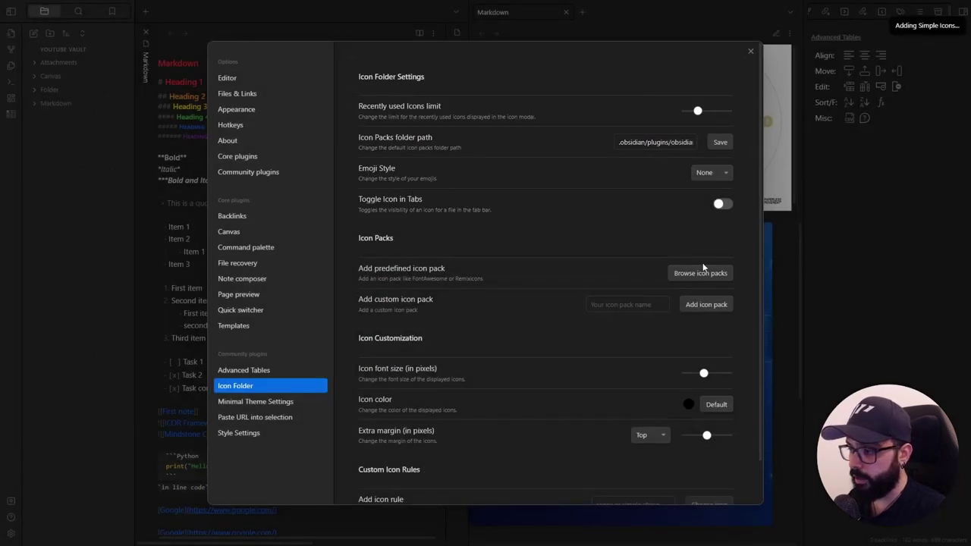
{"action": "left_click", "coordinate": [675, 274]}
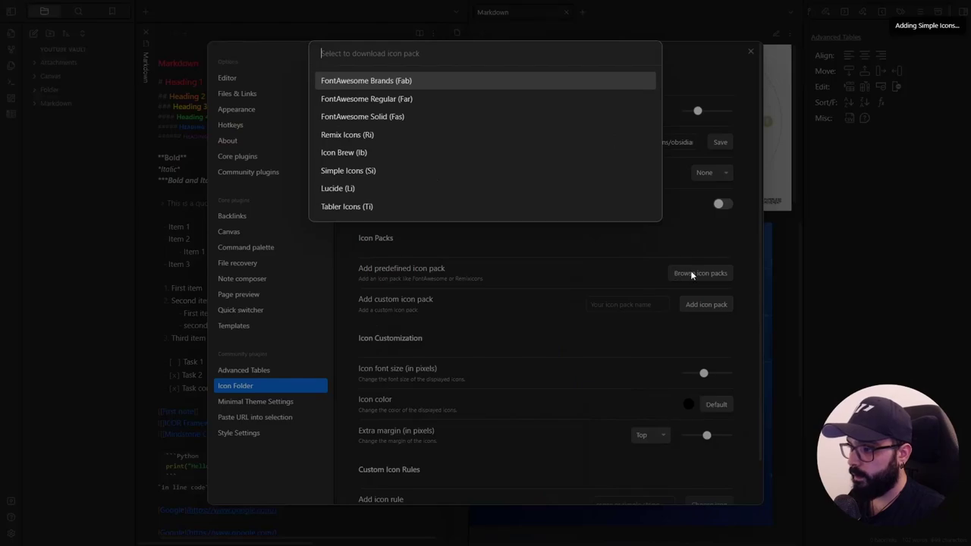
{"action": "left_click", "coordinate": [363, 207]}
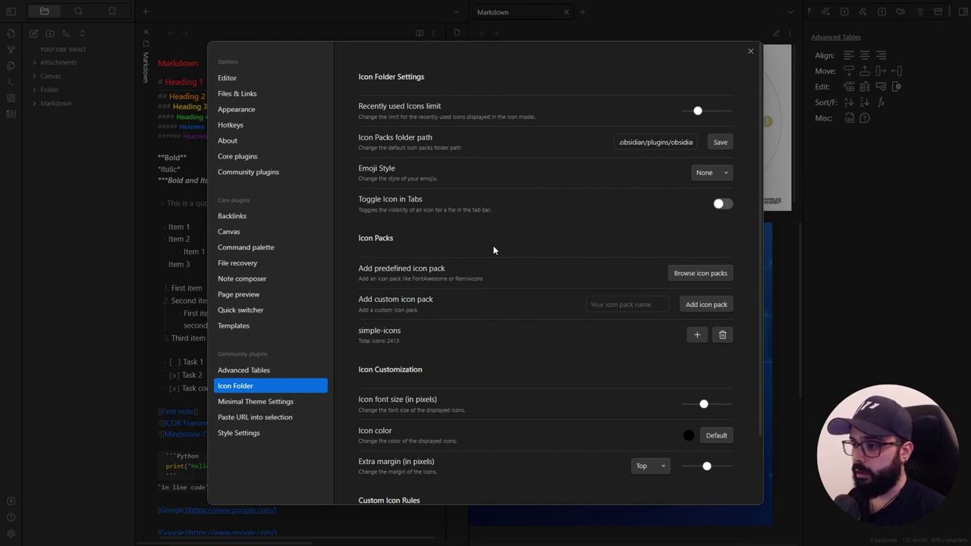
{"action": "key", "text": "Escape"}
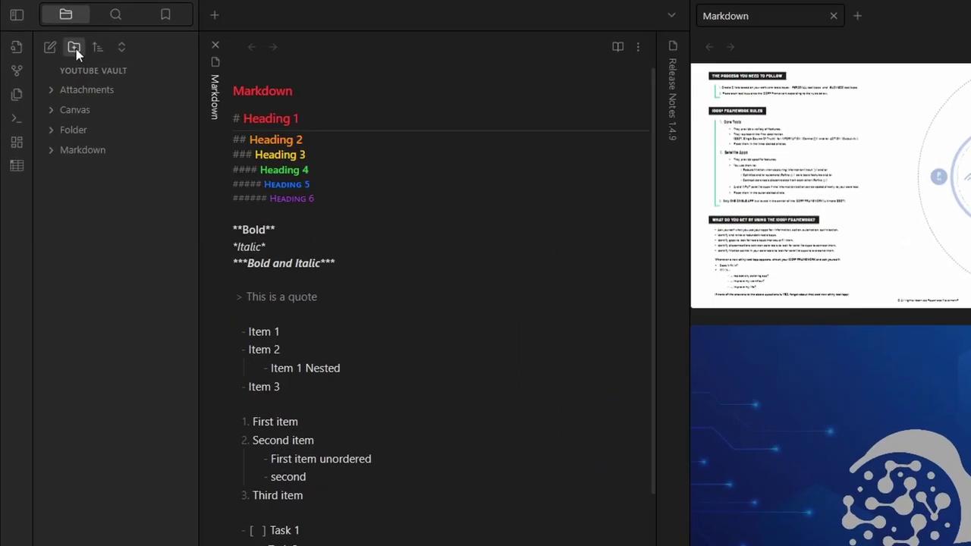
Create a vault folder named Personal and assign it the Home (Ti) icon
{"action": "left_click", "coordinate": [49, 33]}
{"action": "type", "text": "Personal"}
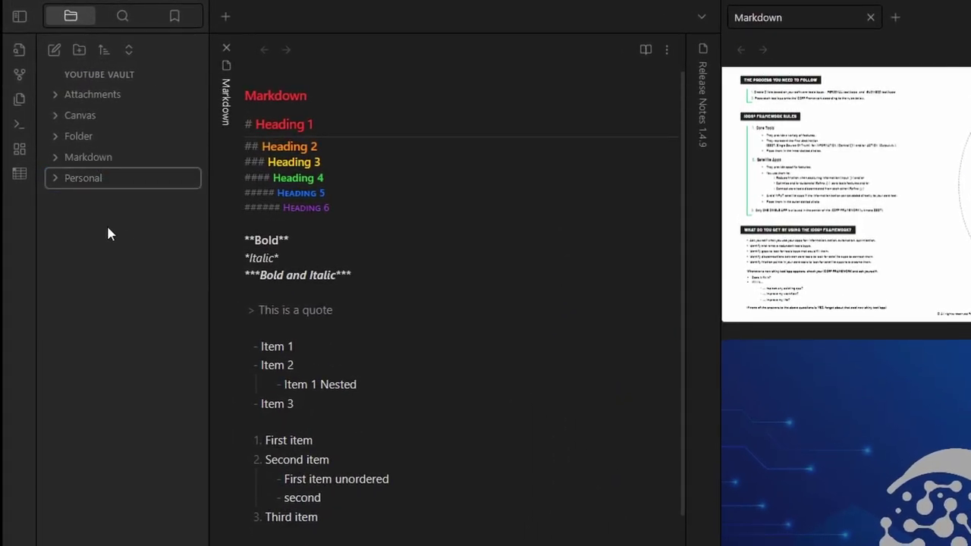
{"action": "key", "text": "Return"}
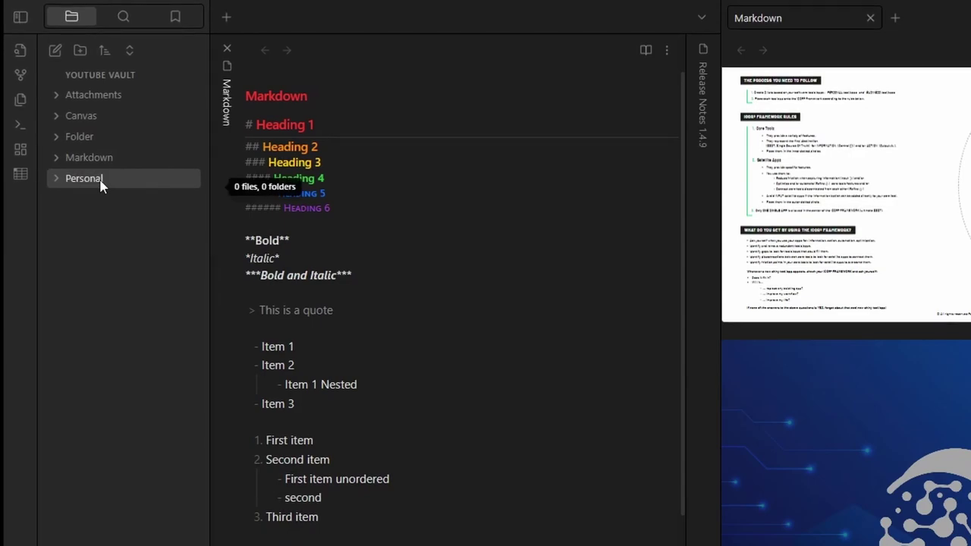
{"action": "right_click", "coordinate": [100, 182]}
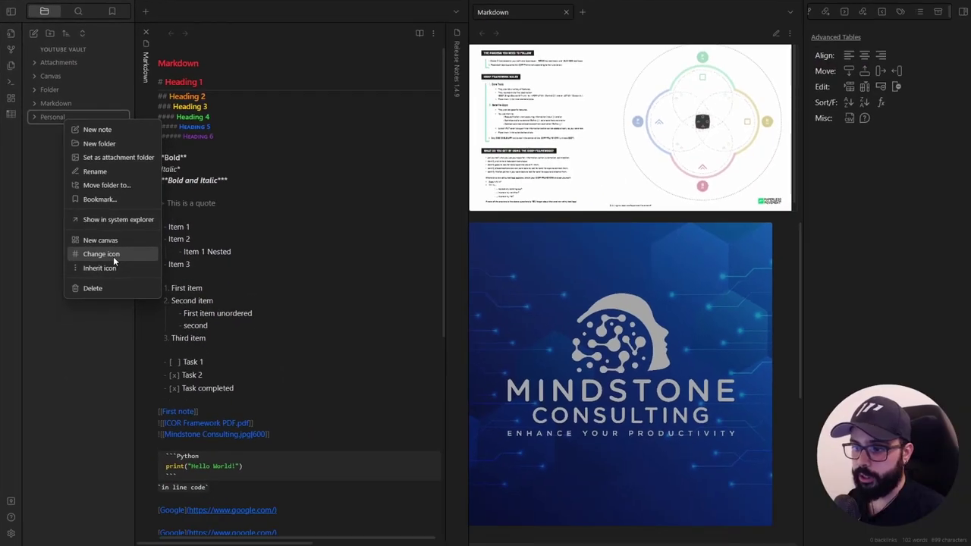
{"action": "left_click", "coordinate": [113, 257]}
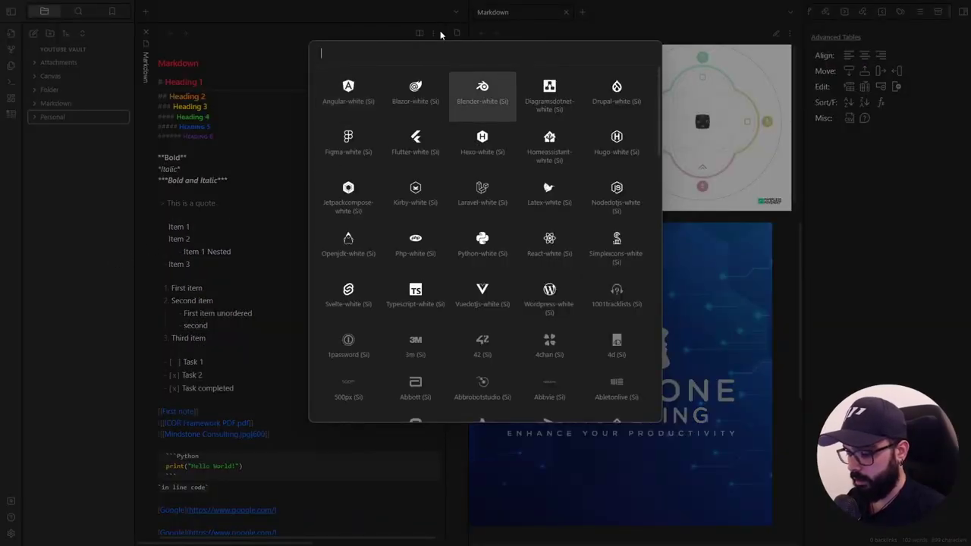
{"action": "type", "text": "Home"}
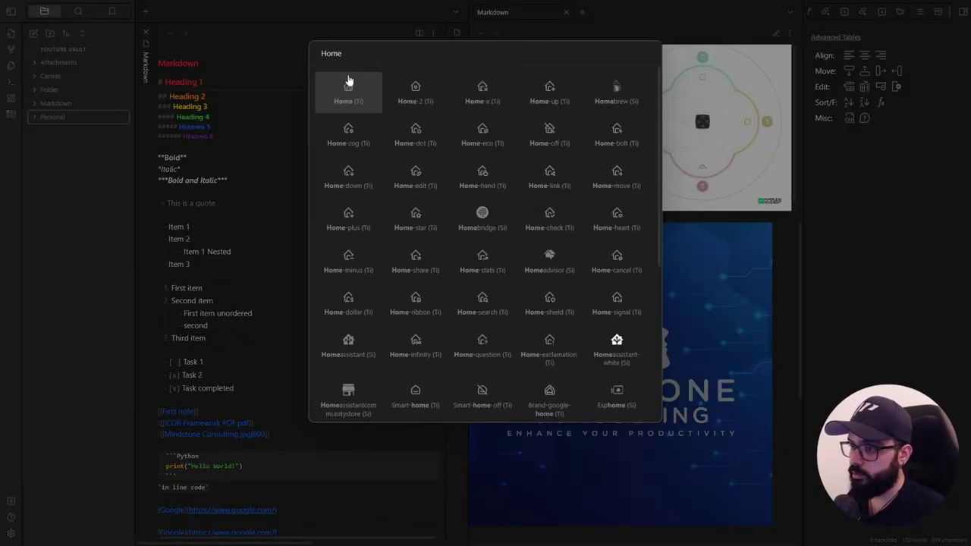
{"action": "left_click", "coordinate": [350, 84]}
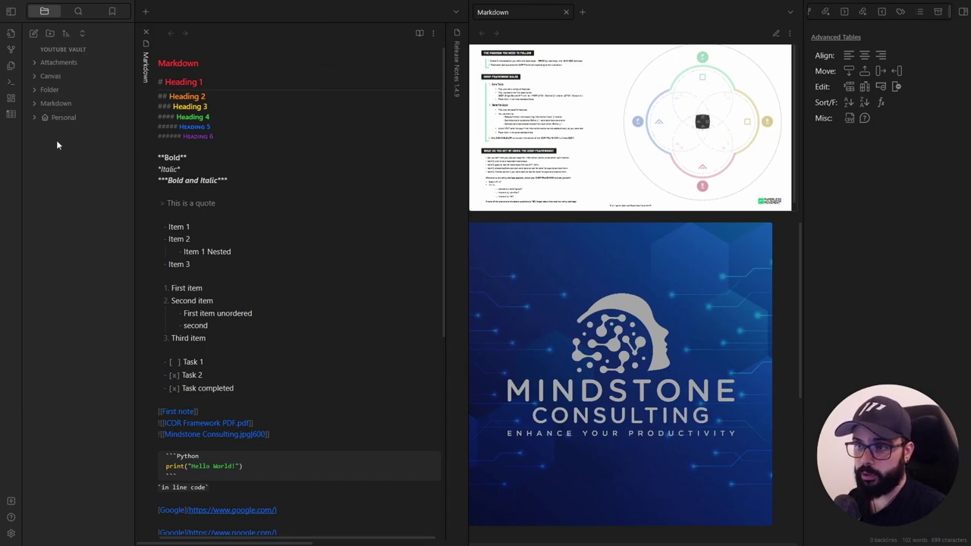
Create a vault folder named Resources and assign it the Aiohttp (Si) icon
{"action": "left_click", "coordinate": [49, 33]}
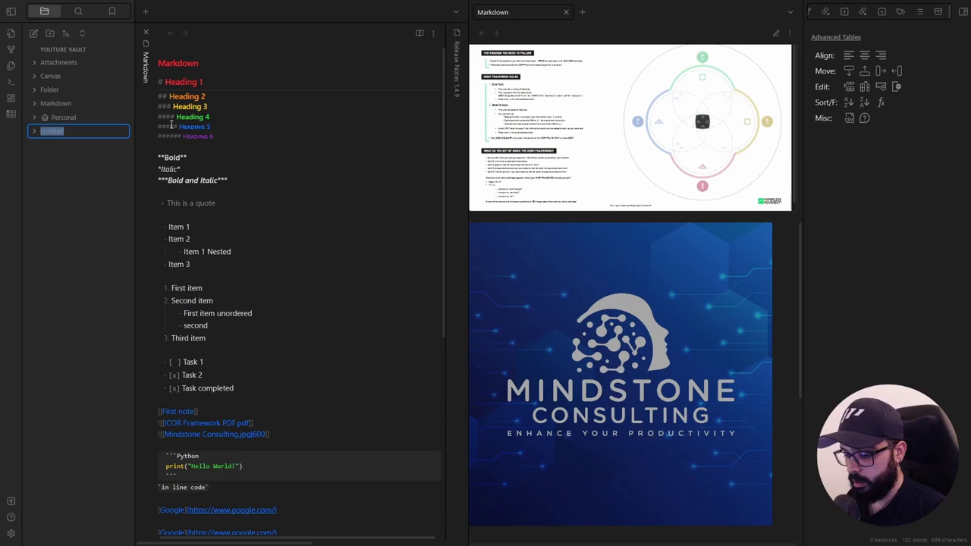
{"action": "type", "text": "Resources"}
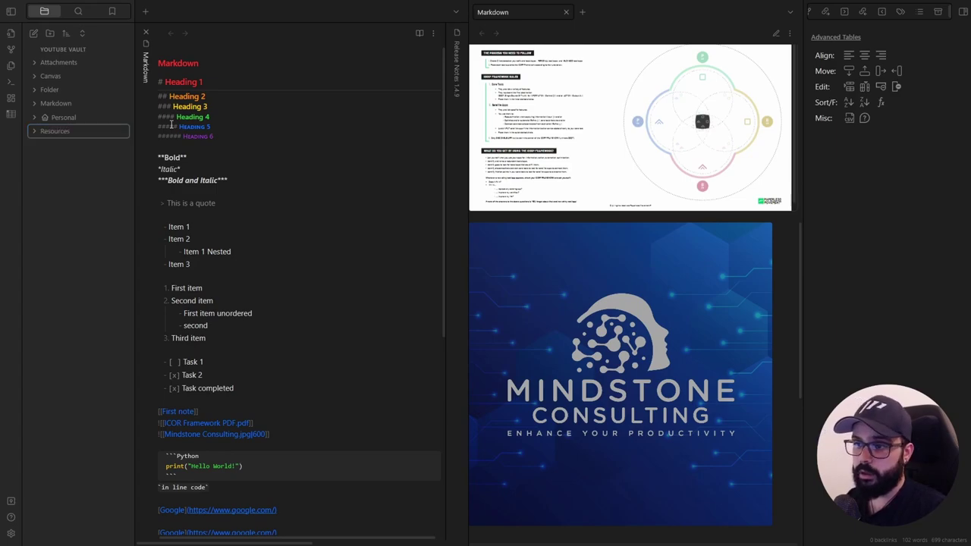
{"action": "right_click", "coordinate": [55, 132]}
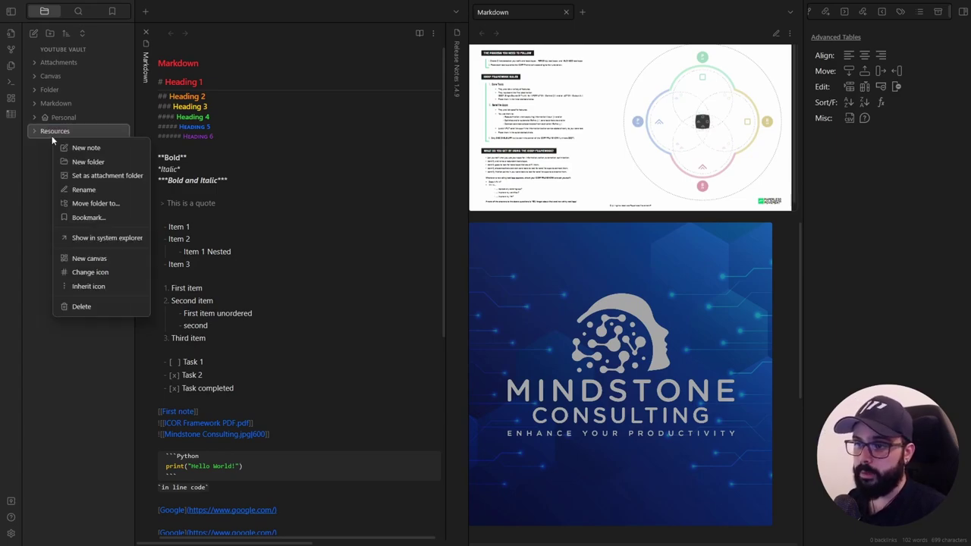
{"action": "left_click", "coordinate": [117, 273]}
{"action": "scroll", "coordinate": [447, 101], "scroll_direction": "down", "scroll_amount": 3}
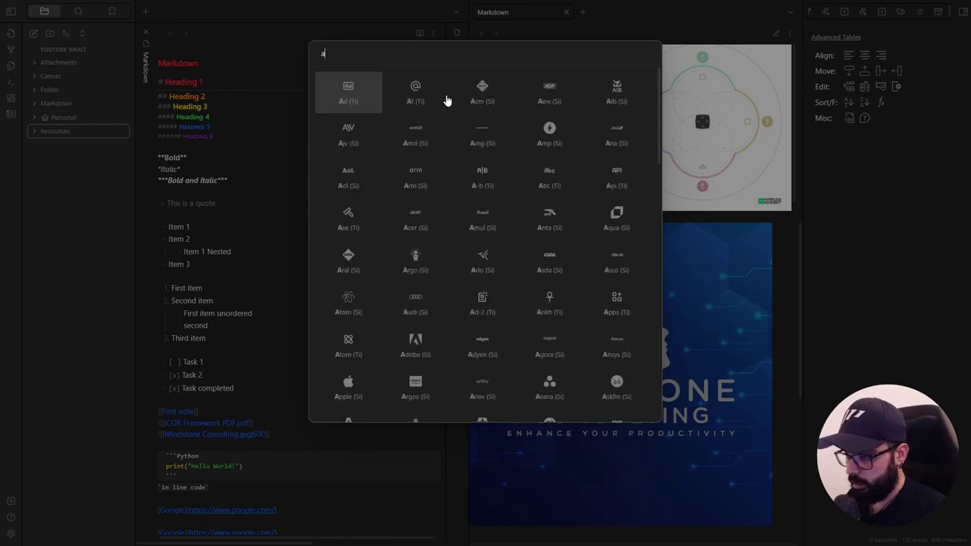
{"action": "left_click", "coordinate": [446, 100]}
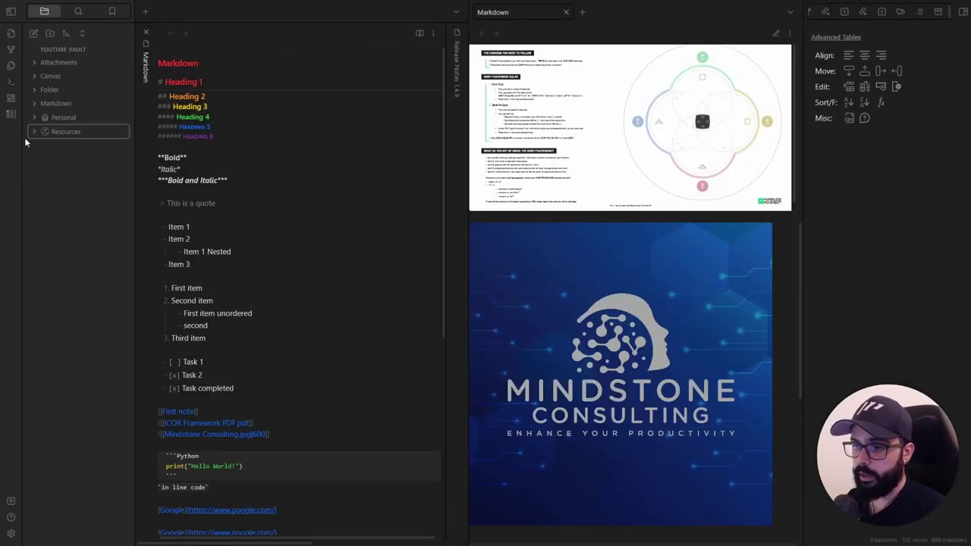
Create a subfolder named Books inside Resources and assign it the Books (Ti) icon
{"action": "right_click", "coordinate": [82, 133]}
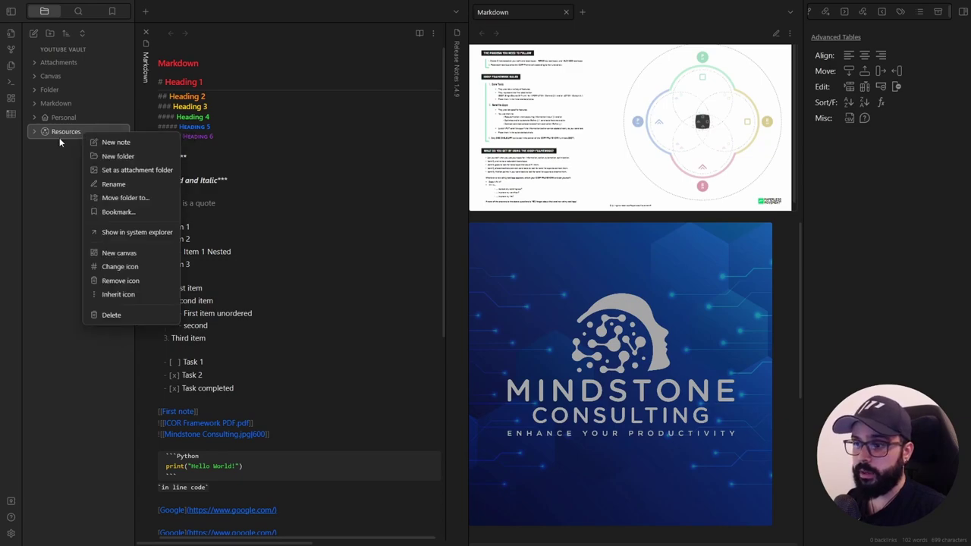
{"action": "left_click", "coordinate": [113, 156]}
{"action": "type", "text": "B"}
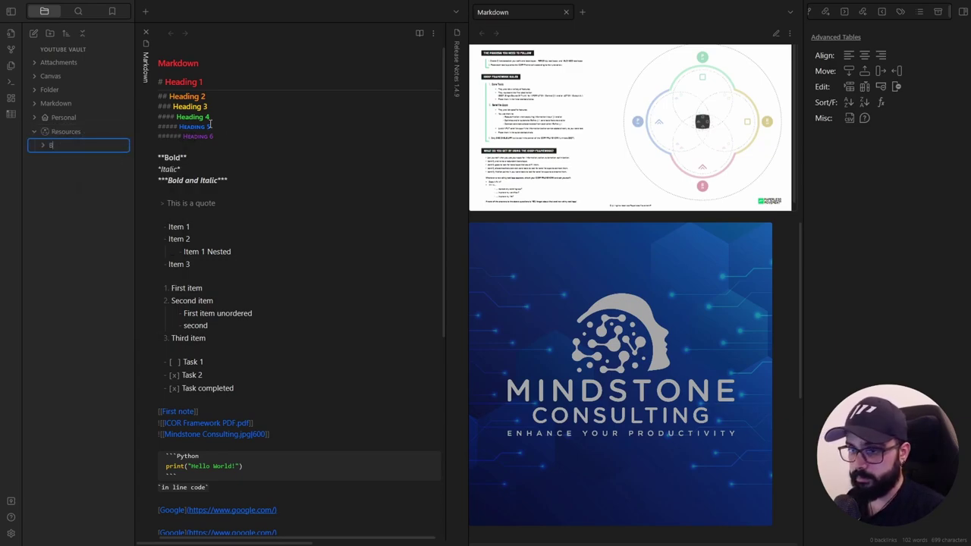
{"action": "type", "text": "ooks"}
{"action": "key", "text": "Return"}
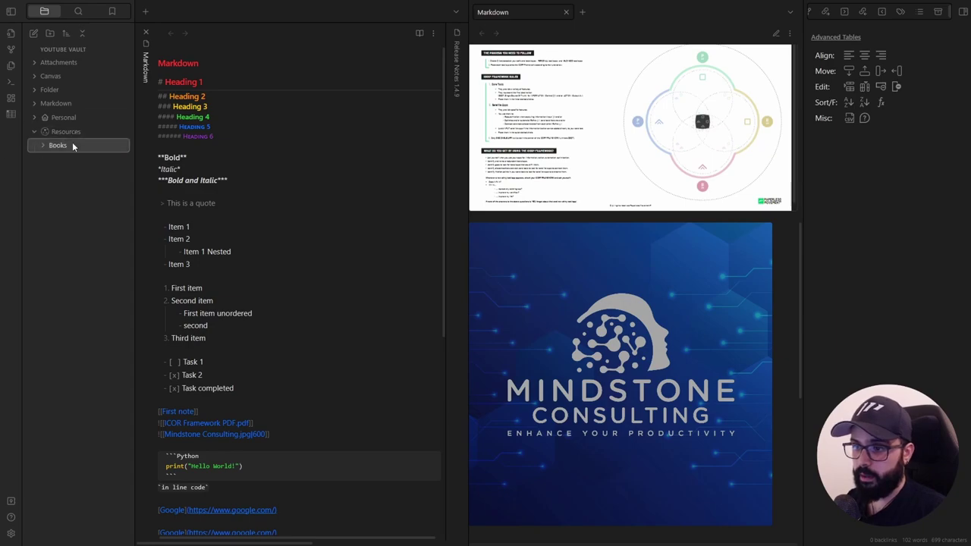
{"action": "right_click", "coordinate": [73, 143]}
{"action": "left_click", "coordinate": [143, 279]}
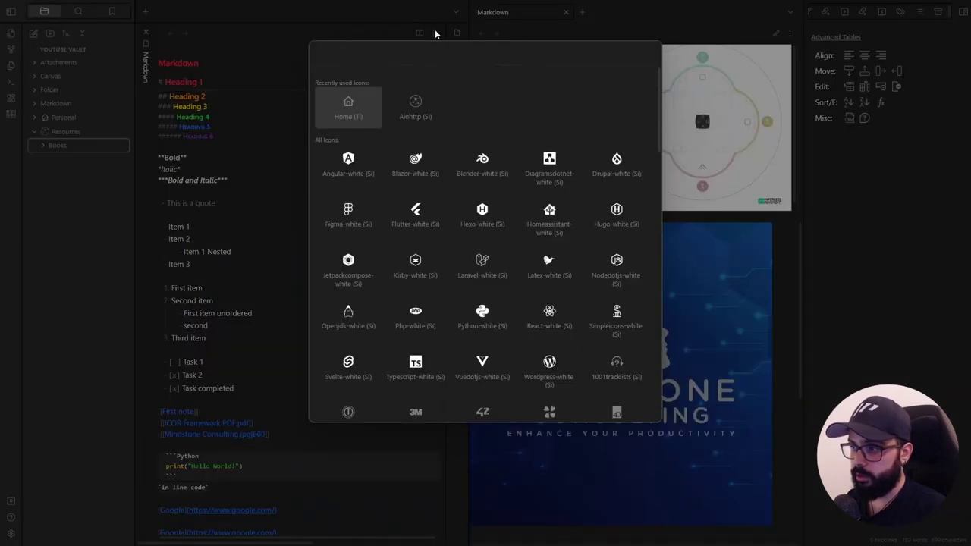
{"action": "type", "text": "book"}
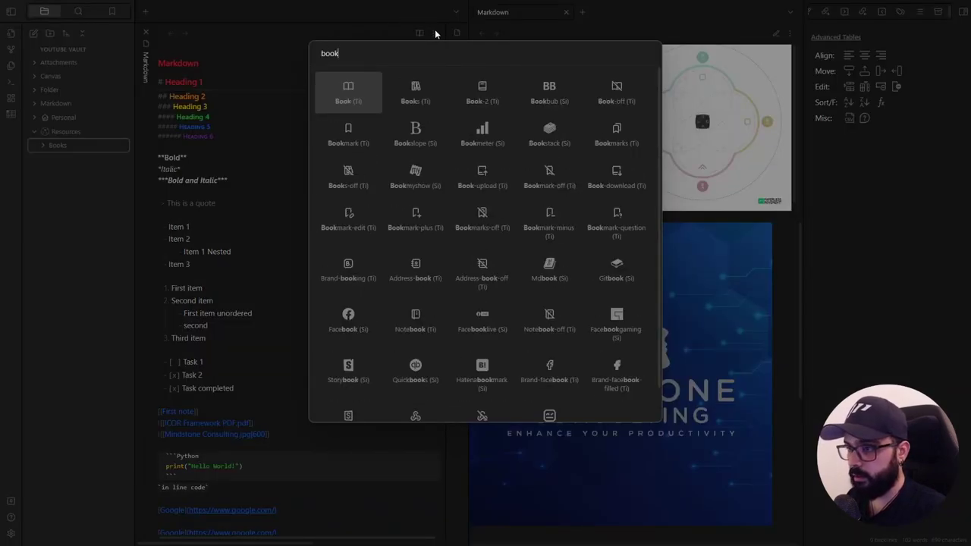
{"action": "left_click", "coordinate": [433, 91]}
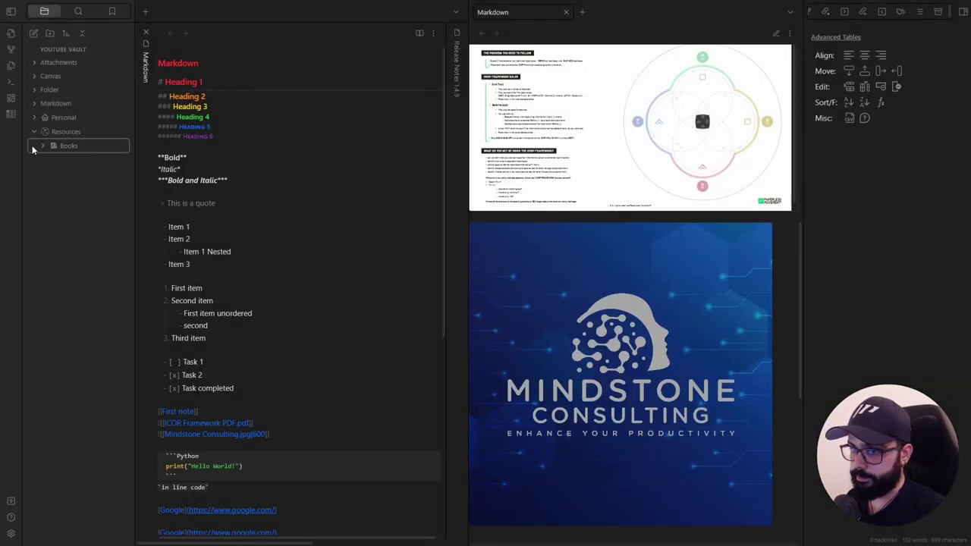
Set the Icon Folder icon color to red (RGB 250, 0, 0) and close the settings
{"action": "left_click", "coordinate": [10, 516]}
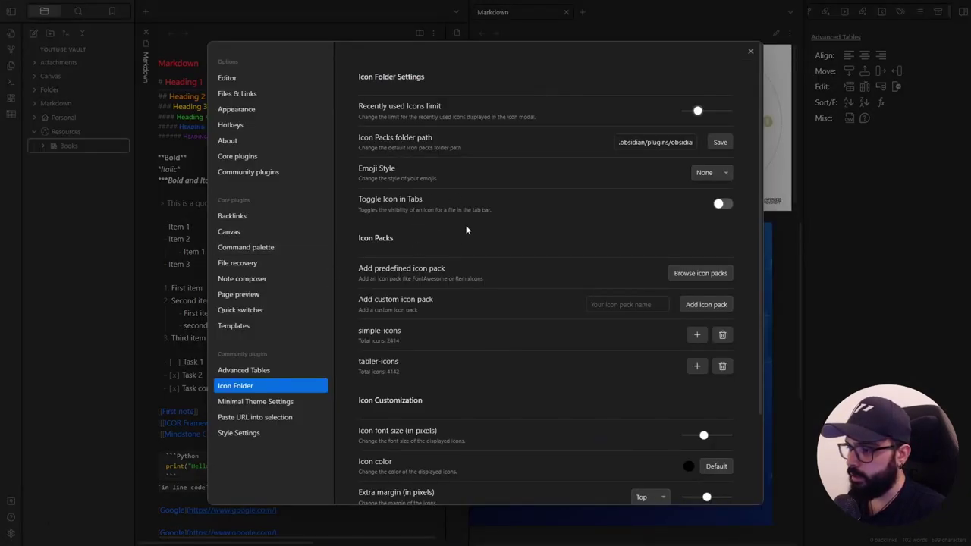
{"action": "scroll", "coordinate": [674, 330], "scroll_direction": "down", "scroll_amount": 3}
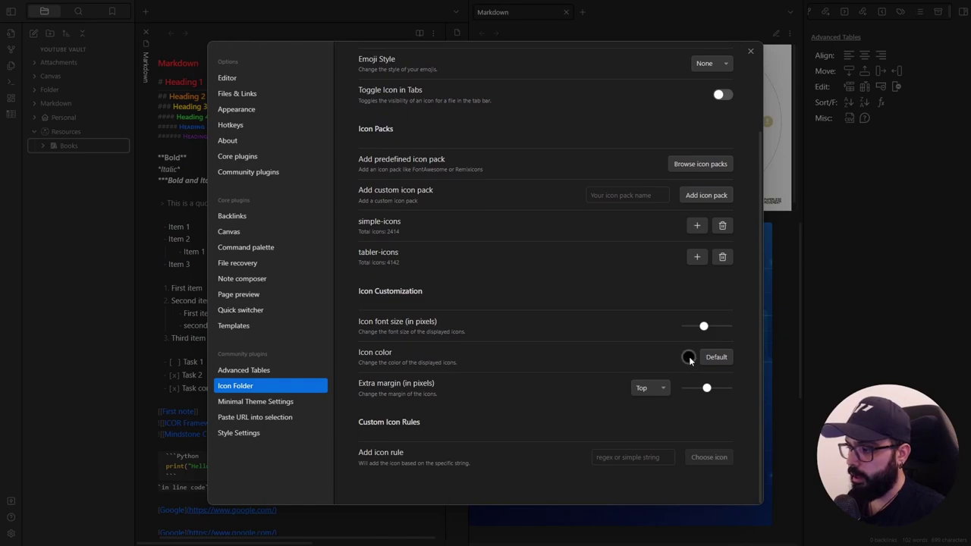
{"action": "left_click", "coordinate": [689, 359]}
{"action": "left_click", "coordinate": [750, 399]}
{"action": "left_click_drag", "start_coordinate": [751, 392], "coordinate": [818, 366]}
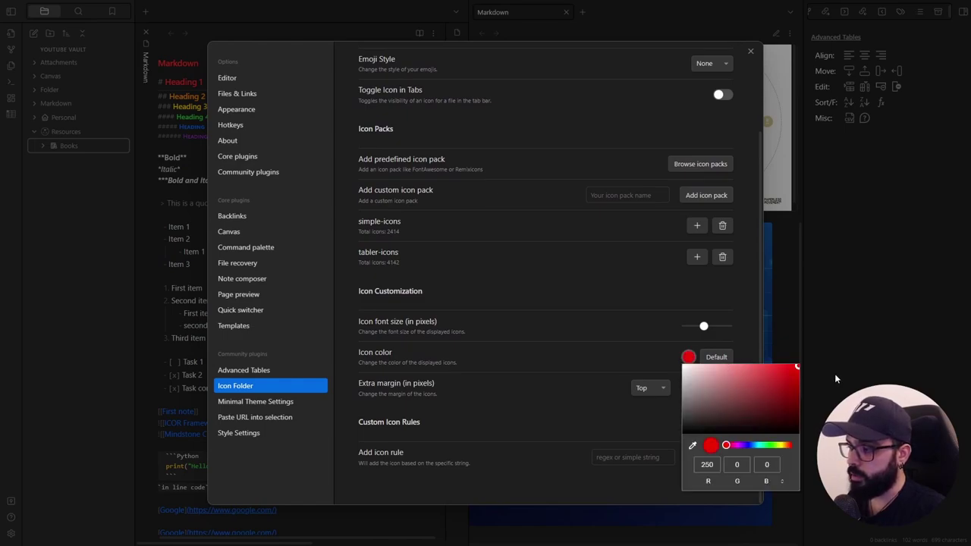
{"action": "left_click", "coordinate": [647, 354]}
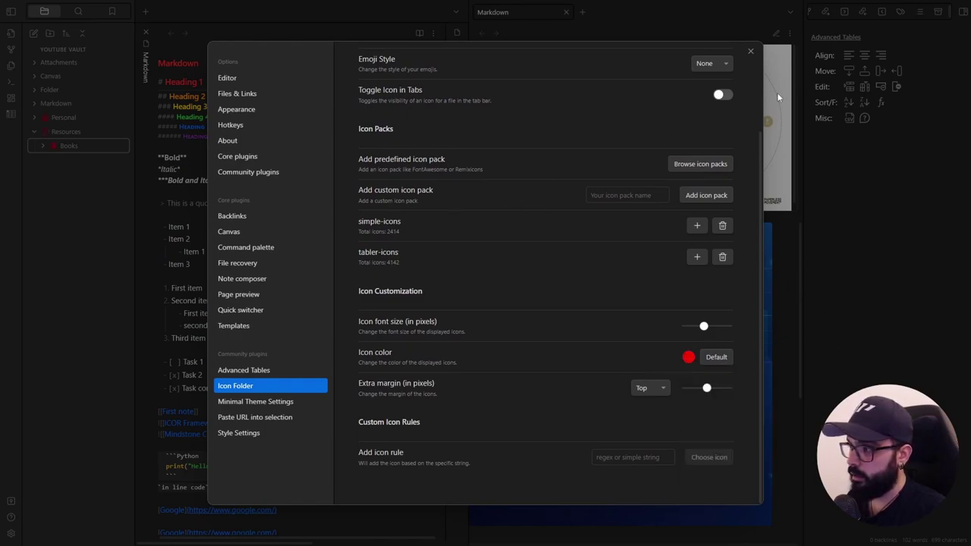
{"action": "left_click", "coordinate": [750, 51]}
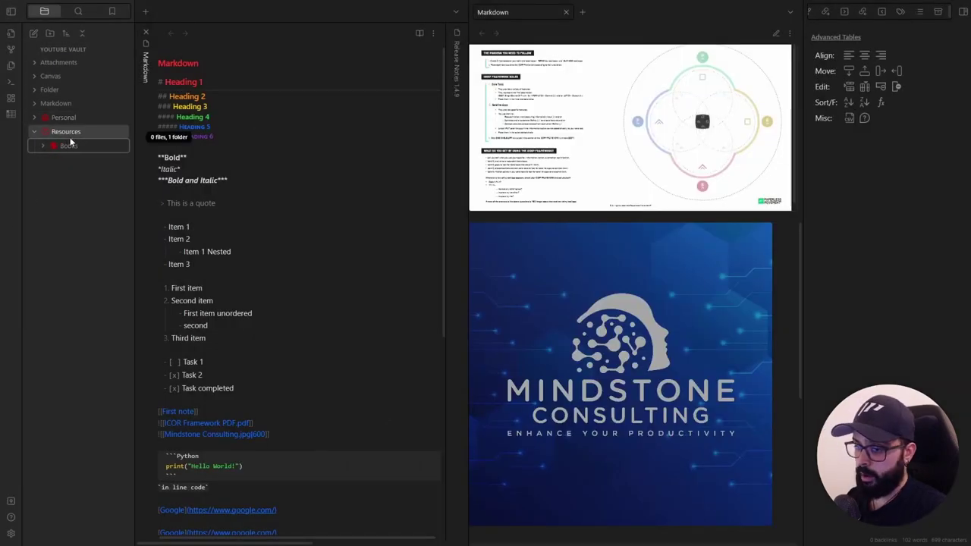
{"action": "left_click_drag", "start_coordinate": [70, 142], "coordinate": [79, 106]}
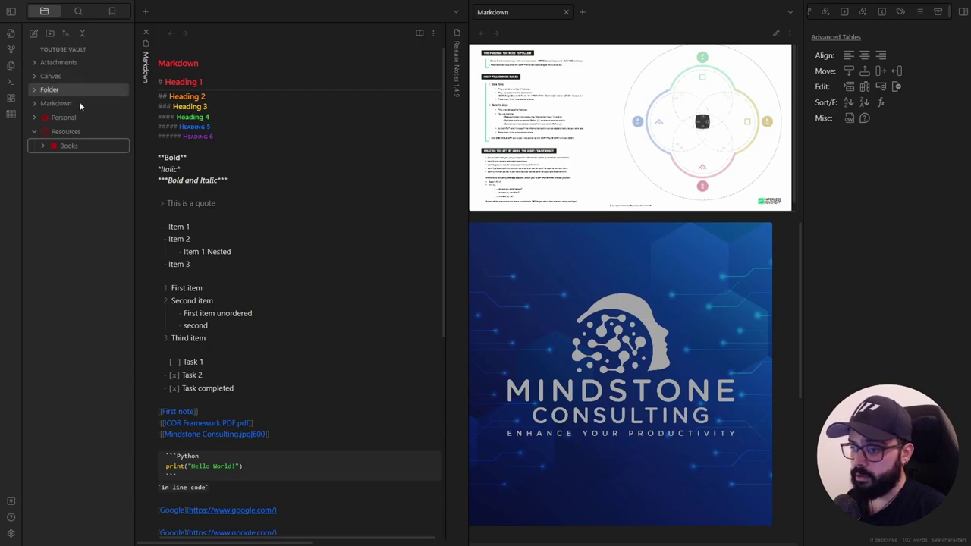
Assign the Notes (Ti) icon to the Markdown note inside the Markdown folder
{"action": "left_click", "coordinate": [72, 102]}
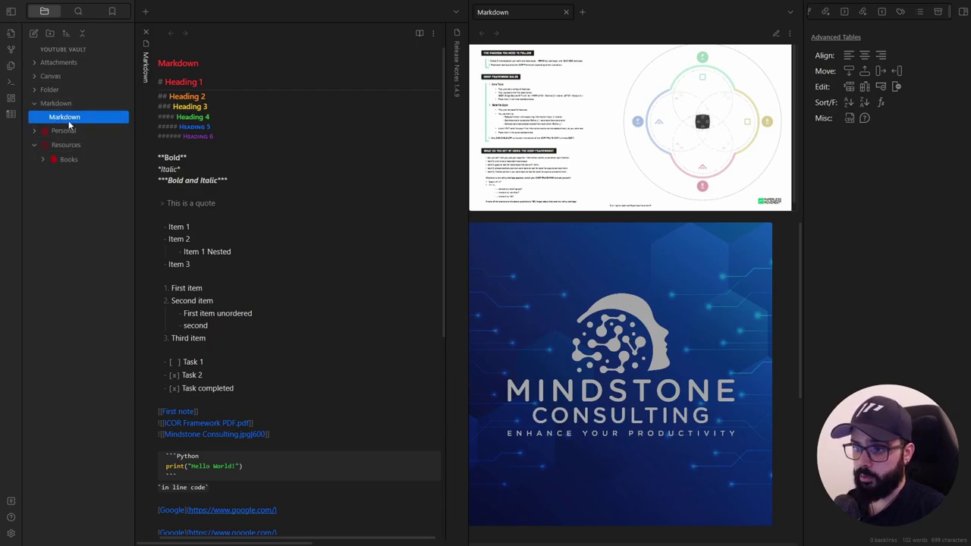
{"action": "right_click", "coordinate": [78, 119]}
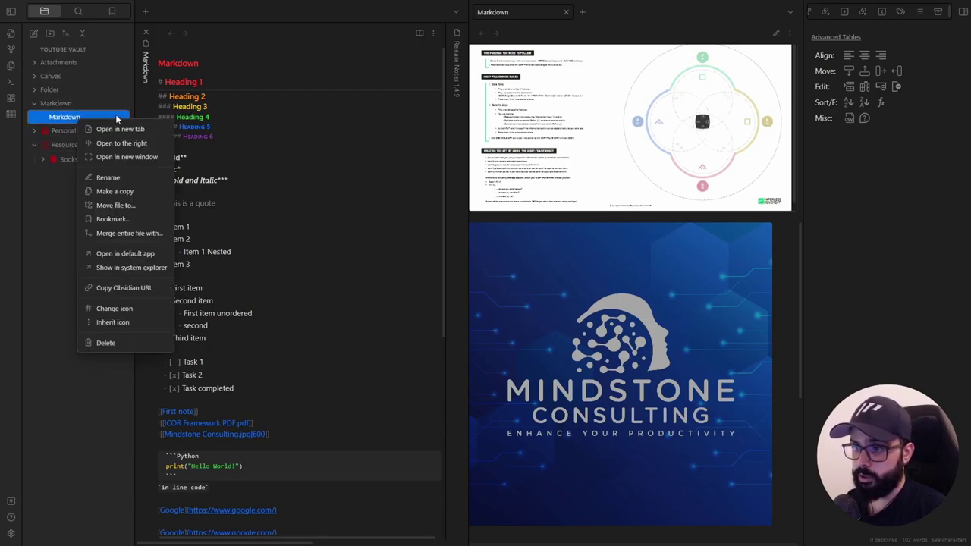
{"action": "left_click", "coordinate": [114, 309]}
{"action": "type", "text": "note"}
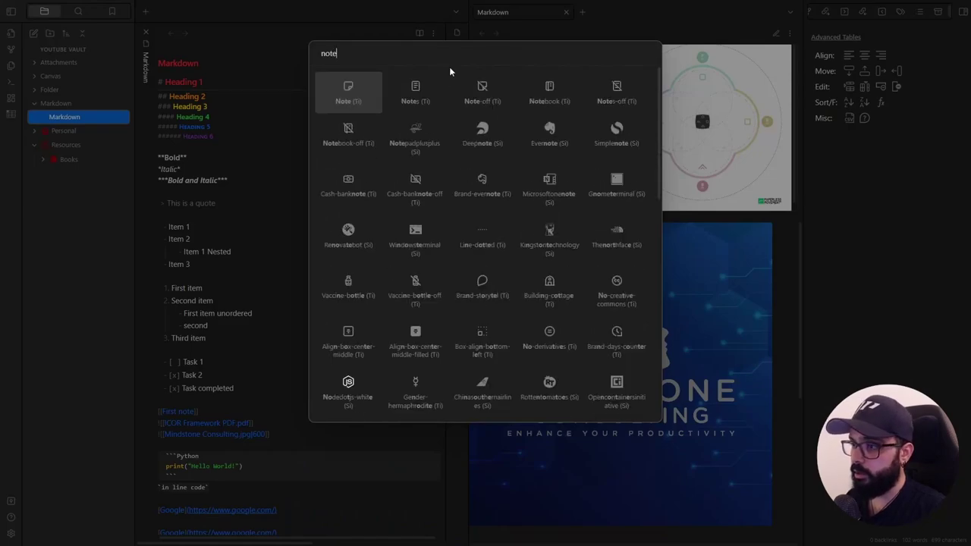
{"action": "left_click", "coordinate": [415, 91]}
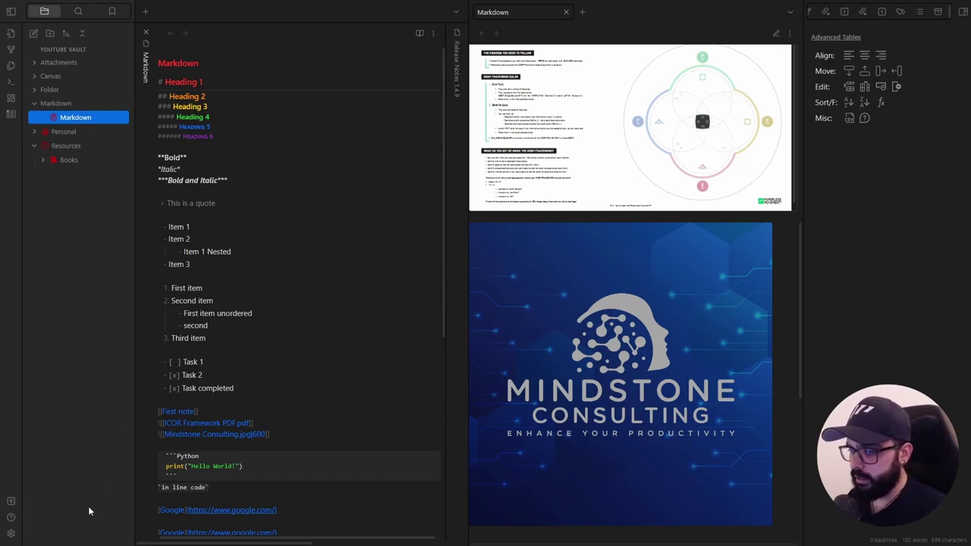
Install and enable the Link Favicons community plugin, review its options, and close the settings
{"action": "left_click", "coordinate": [11, 533]}
{"action": "left_click", "coordinate": [319, 172]}
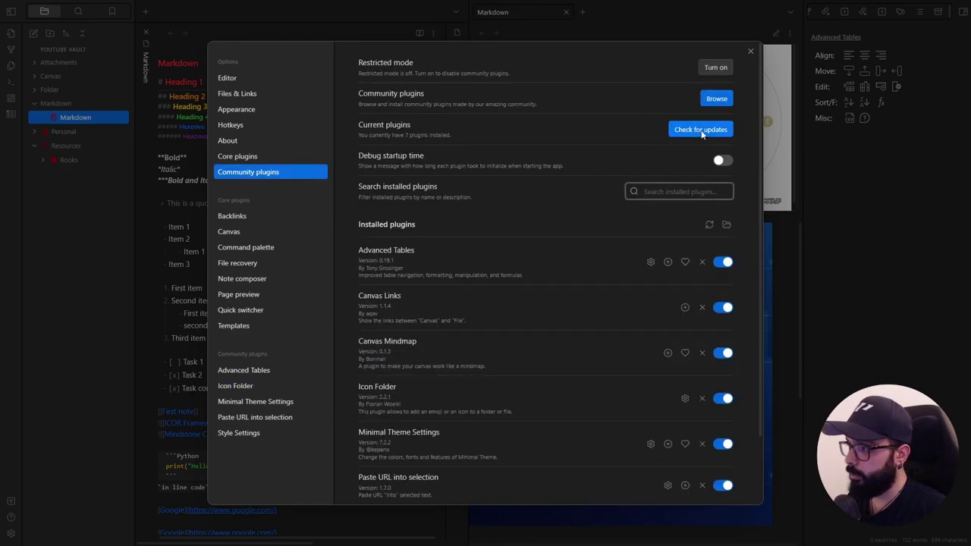
{"action": "left_click", "coordinate": [717, 99]}
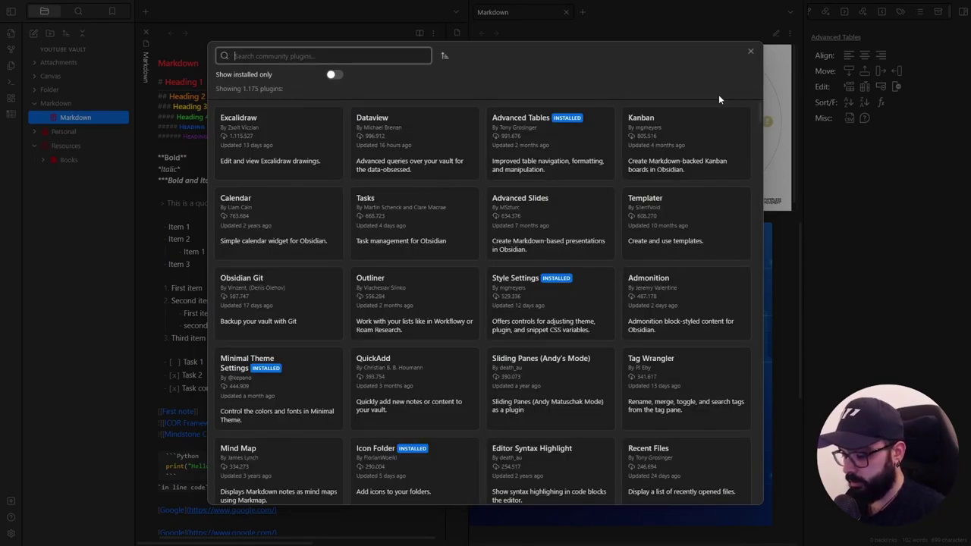
{"action": "type", "text": "favicon"}
{"action": "left_click", "coordinate": [300, 133]}
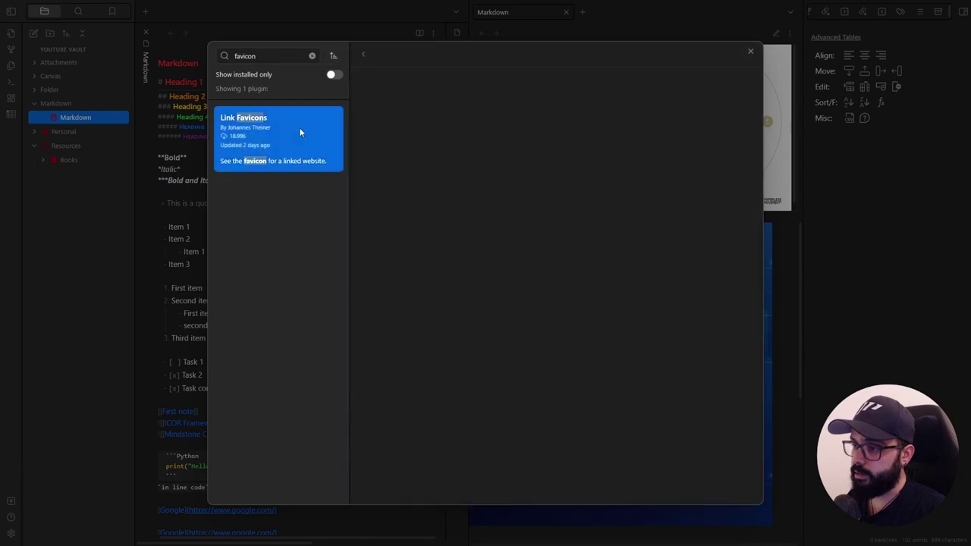
{"action": "left_click", "coordinate": [395, 187]}
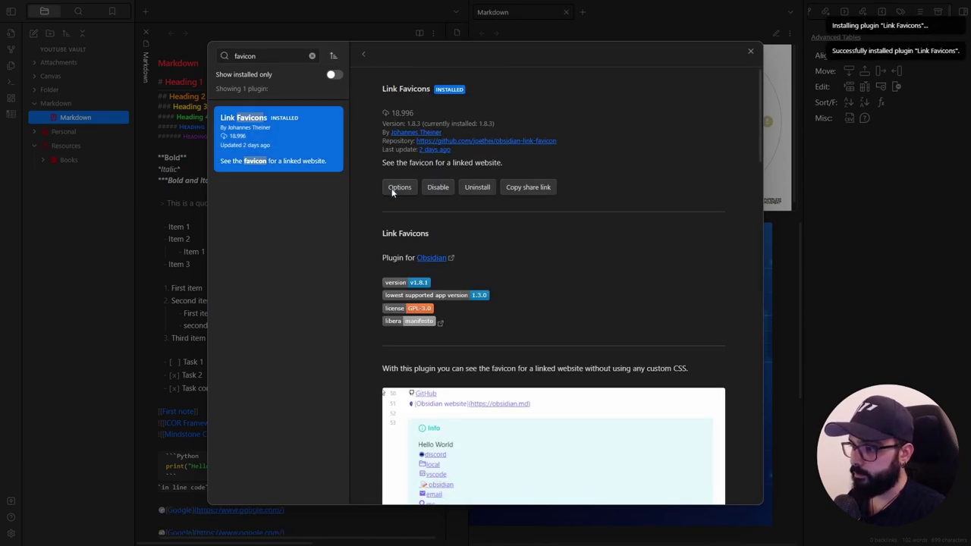
{"action": "left_click", "coordinate": [399, 187]}
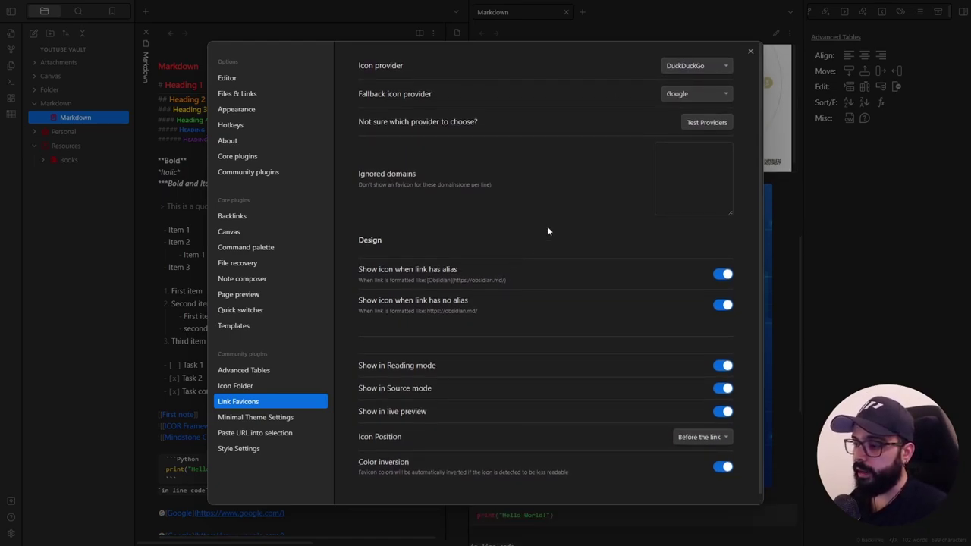
{"action": "key", "text": "Escape"}
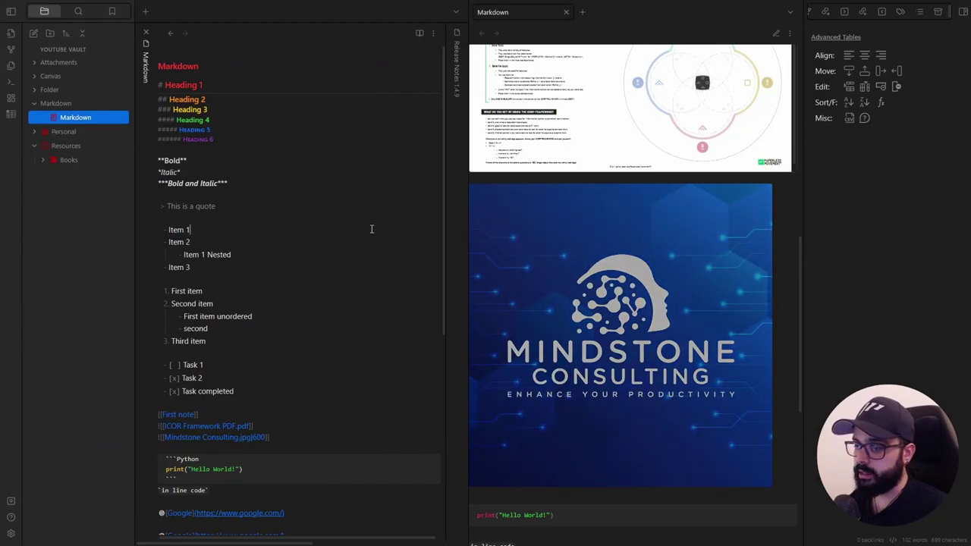
{"action": "left_click", "coordinate": [58, 91]}
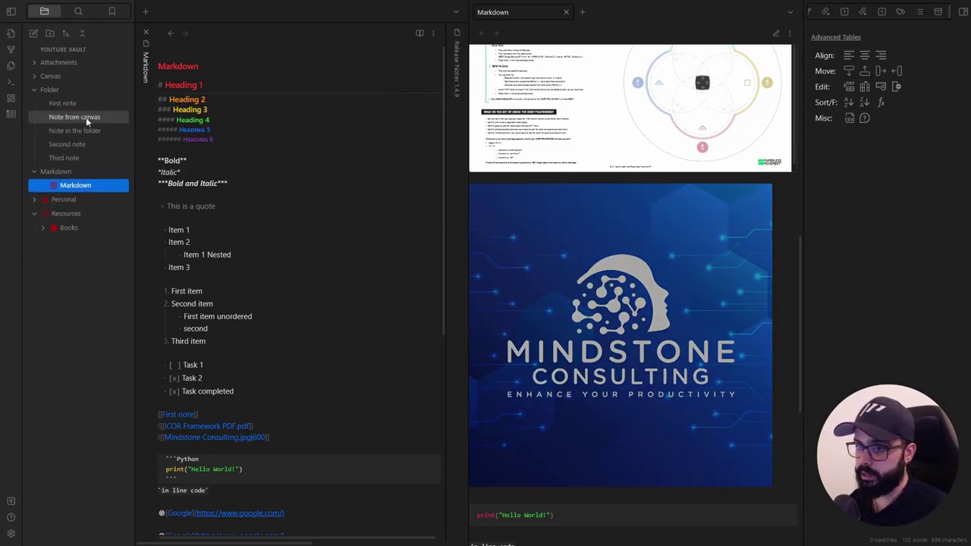
{"action": "left_click", "coordinate": [86, 133]}
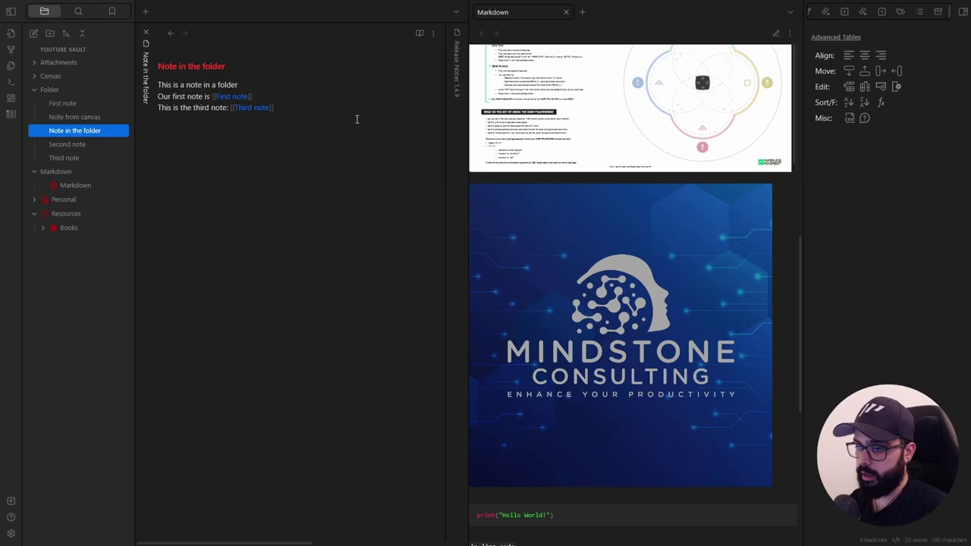
{"action": "type", "text": "https://mindstoneconsulting.net/"}
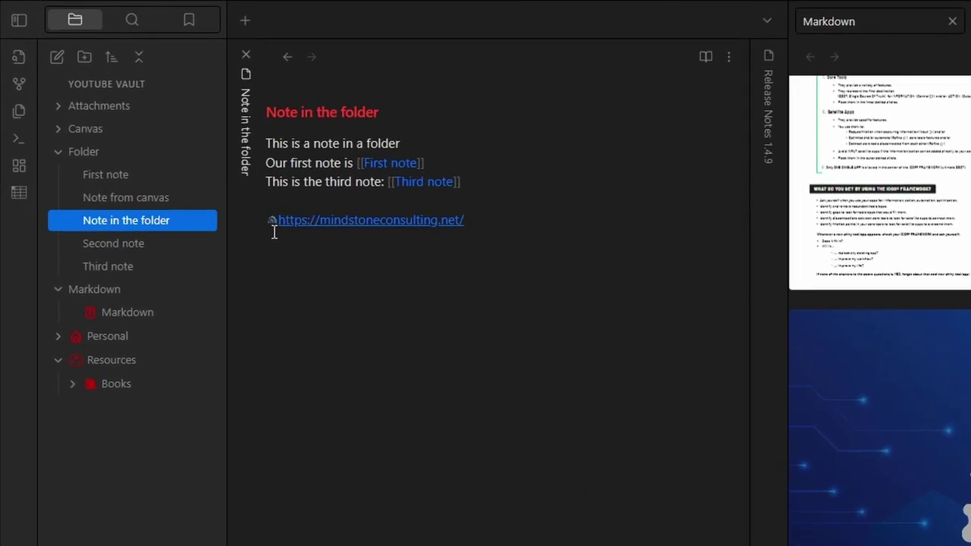
{"action": "key", "text": "Return"}
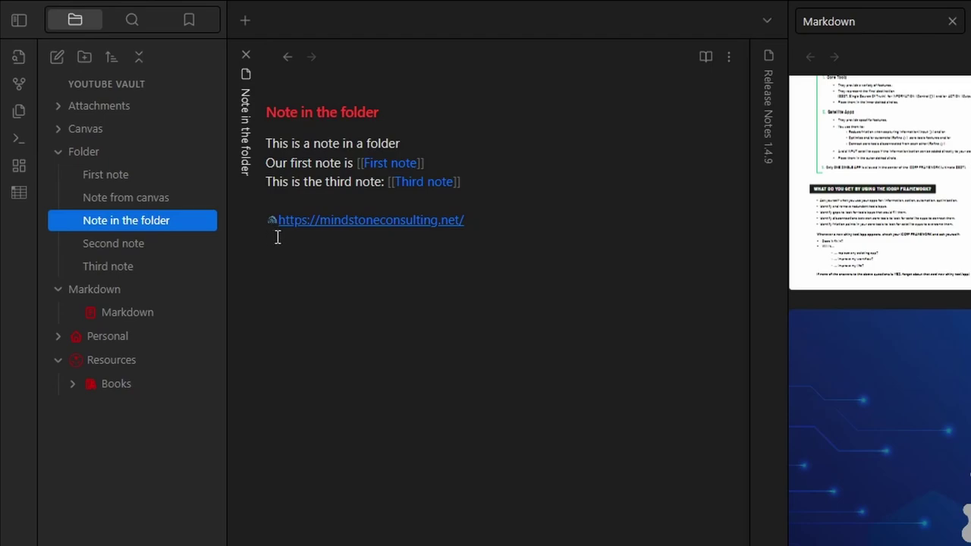